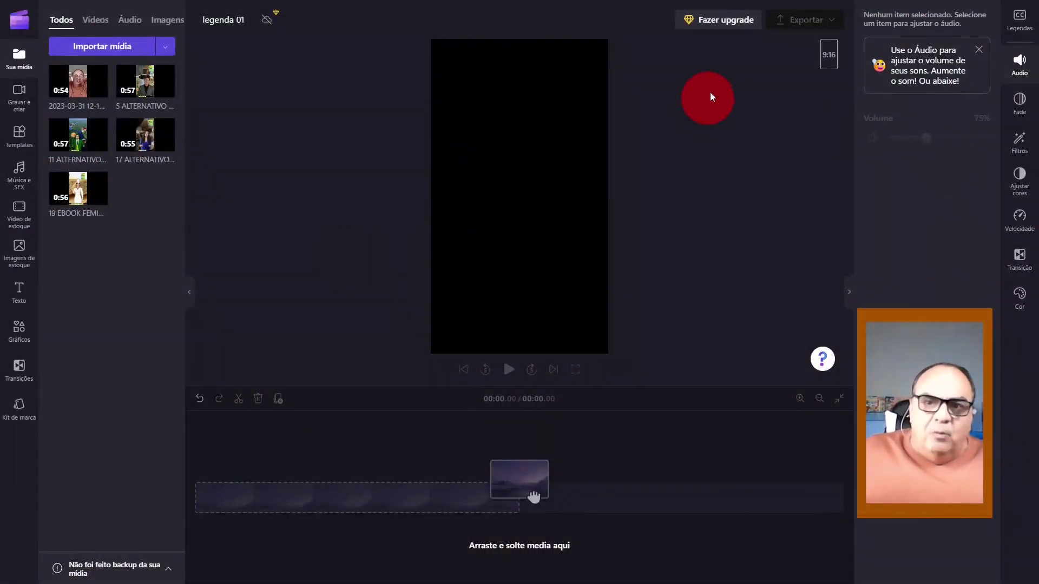
Switch the project's aspect ratio to 16:9 and back to 9:16.
{"action": "left_click", "coordinate": [828, 54]}
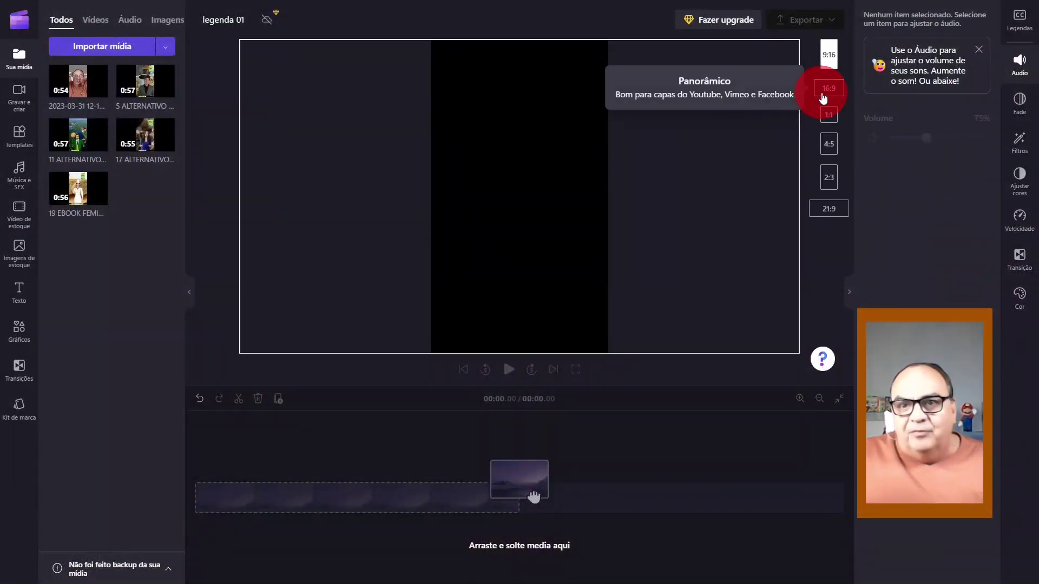
{"action": "left_click", "coordinate": [821, 92]}
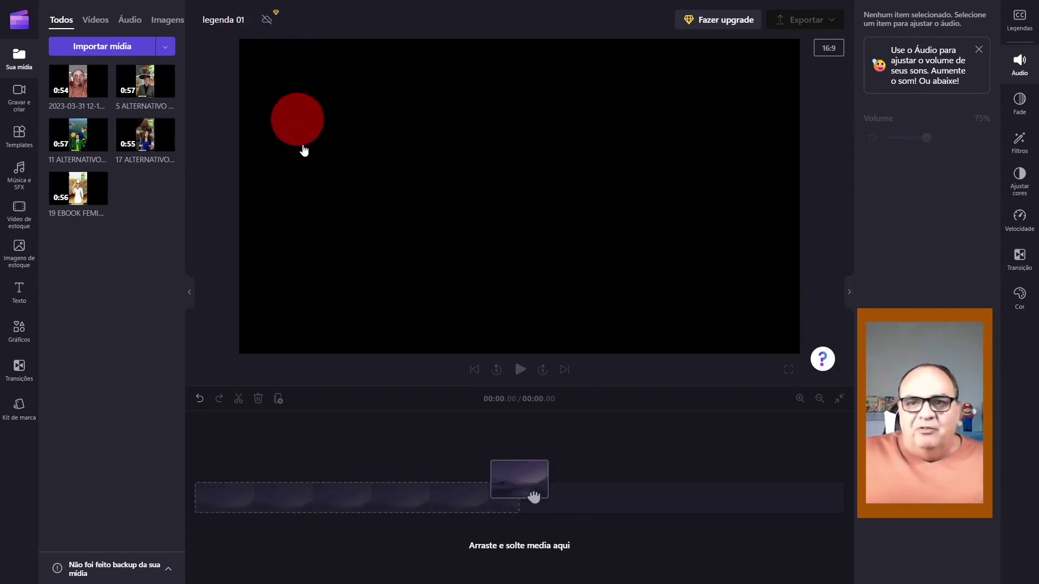
{"action": "left_click", "coordinate": [825, 47]}
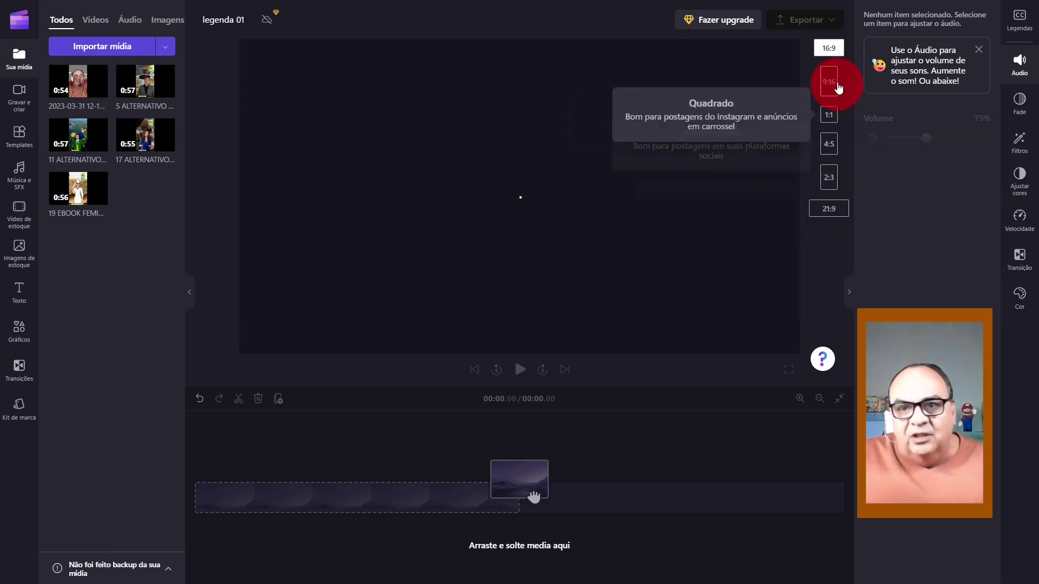
{"action": "left_click", "coordinate": [830, 82]}
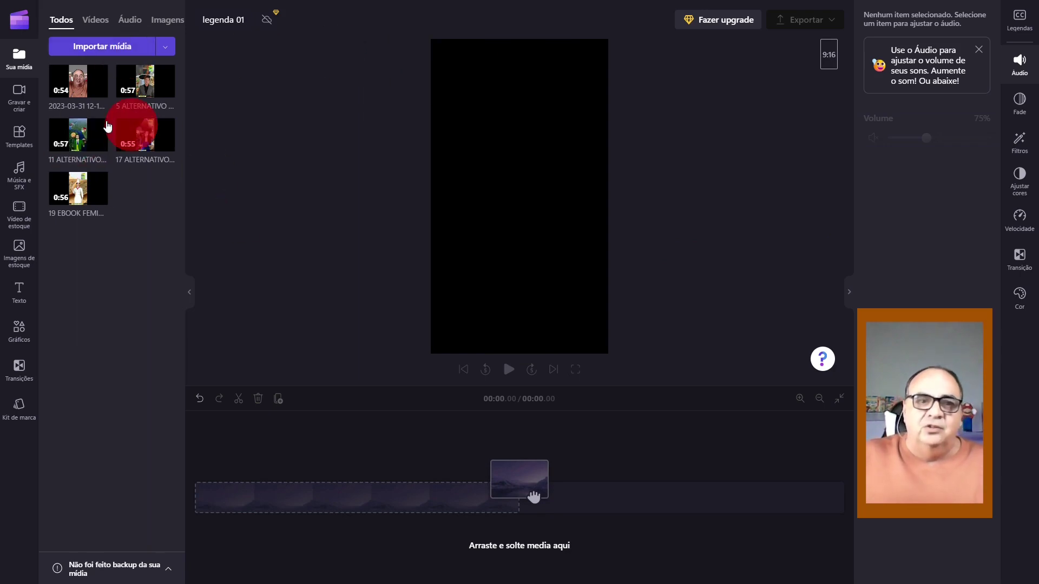
{"action": "mouse_move", "coordinate": [53, 135]}
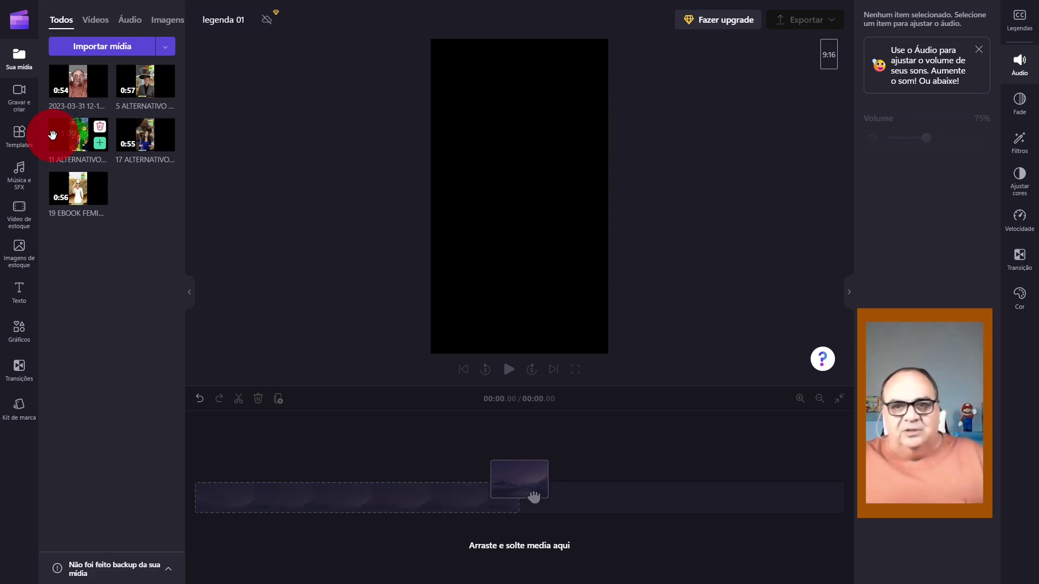
{"action": "left_click_drag", "start_coordinate": [83, 81], "coordinate": [209, 487]}
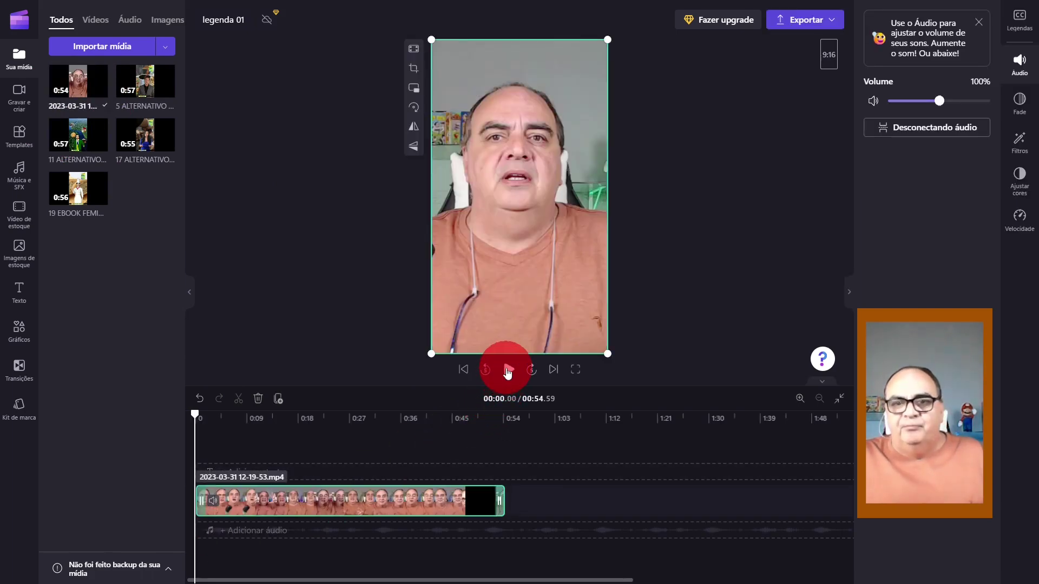
{"action": "left_click", "coordinate": [508, 370]}
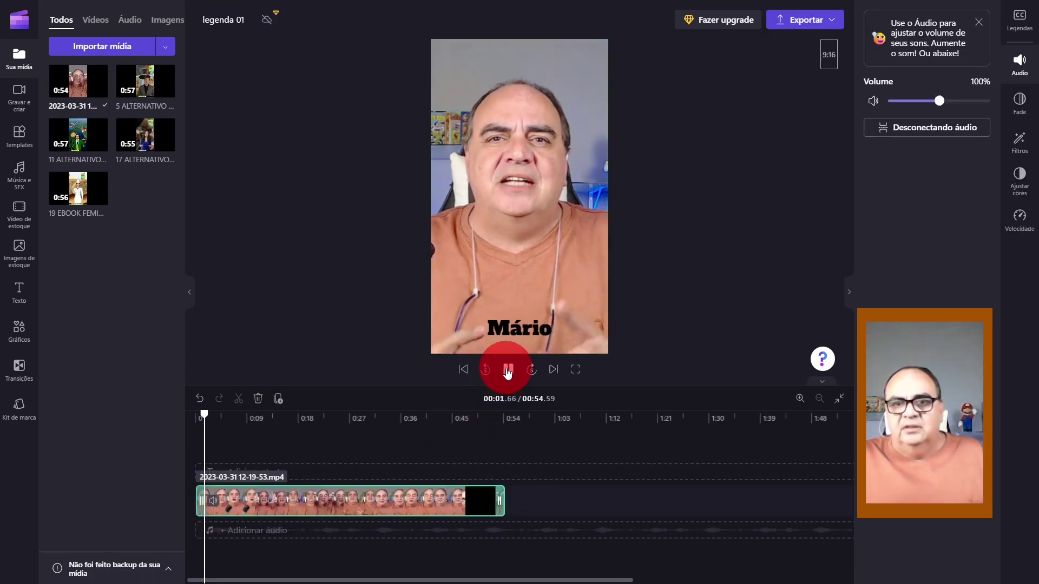
{"action": "left_click", "coordinate": [496, 407]}
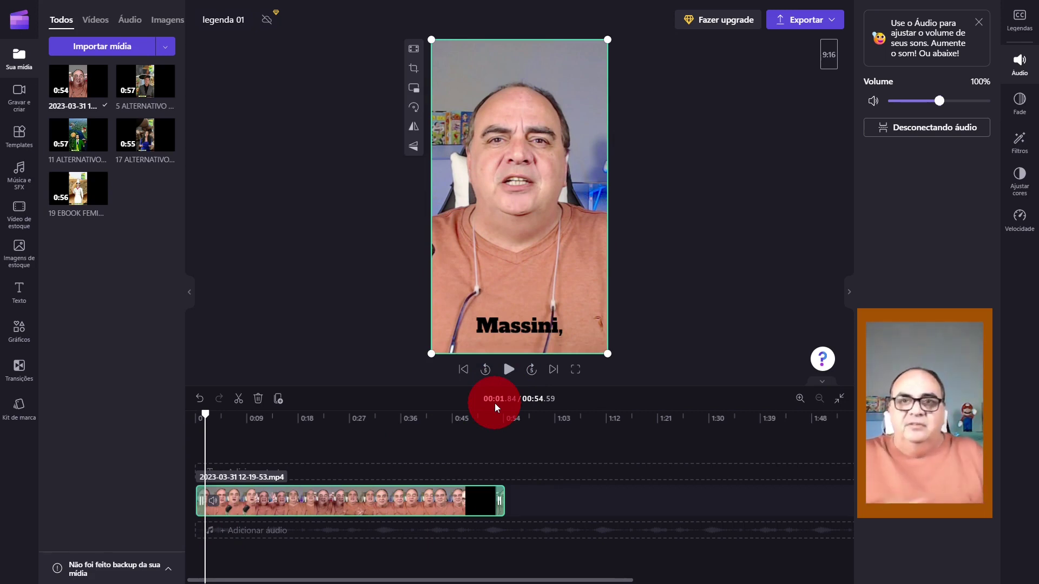
{"action": "left_click", "coordinate": [509, 370]}
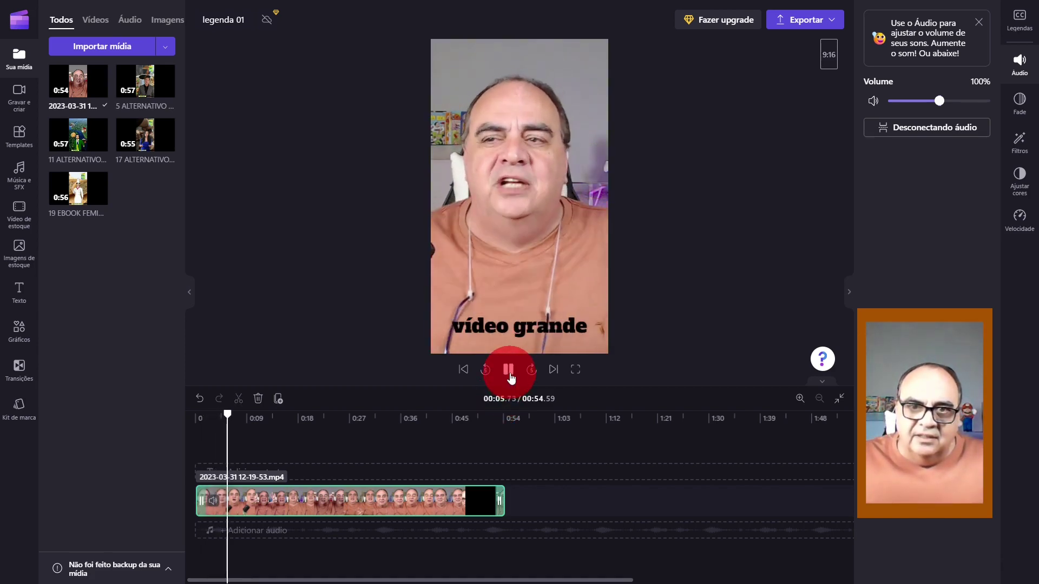
{"action": "left_click", "coordinate": [508, 370]}
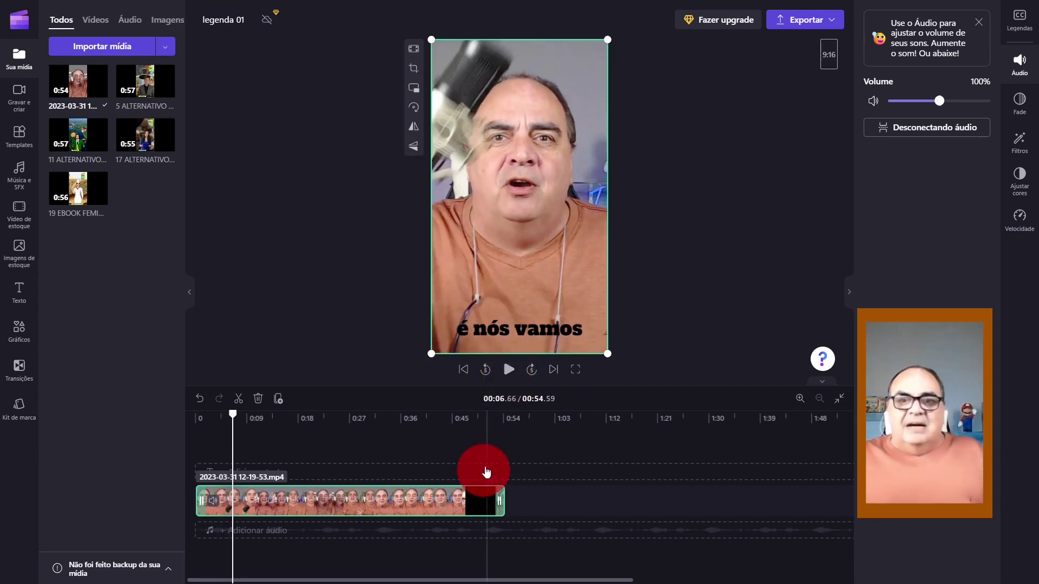
Continue playing the 2023-03-31 clip in stages up to about 24 seconds, pausing to examine its captions.
{"action": "left_click", "coordinate": [508, 370]}
{"action": "left_click", "coordinate": [508, 370]}
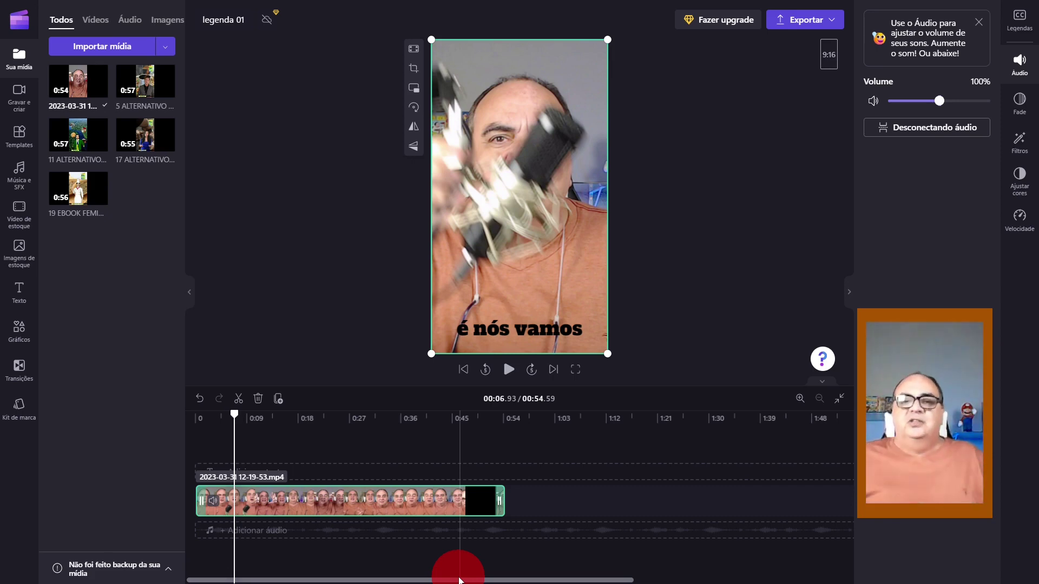
{"action": "left_click", "coordinate": [509, 370]}
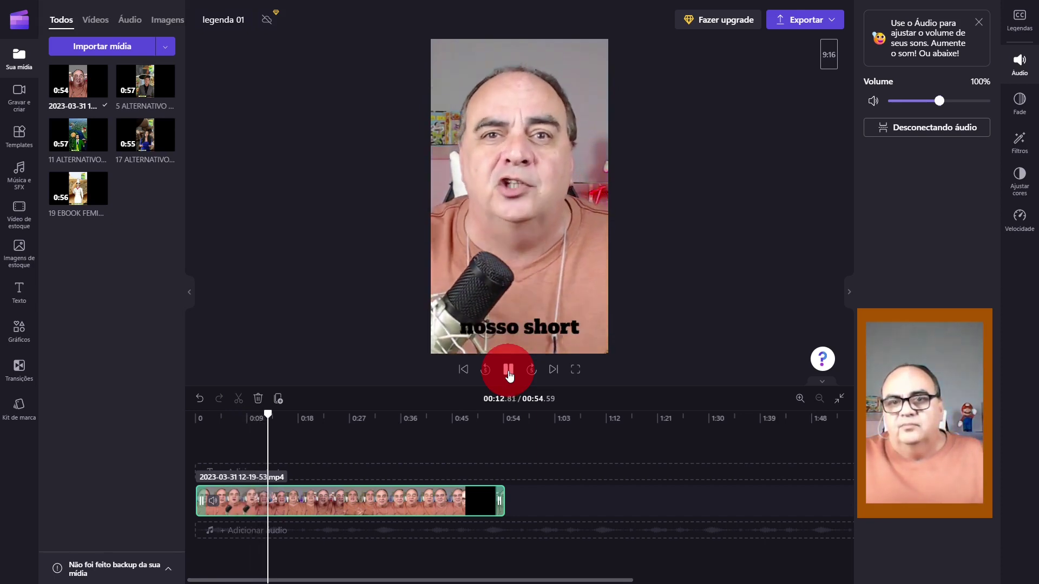
{"action": "left_click", "coordinate": [508, 371]}
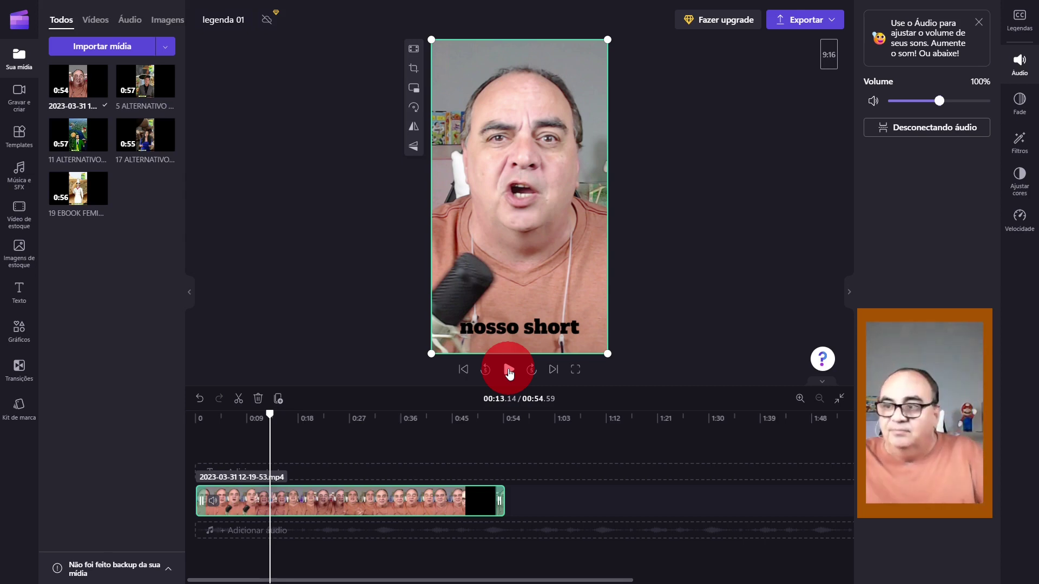
{"action": "left_click", "coordinate": [509, 370]}
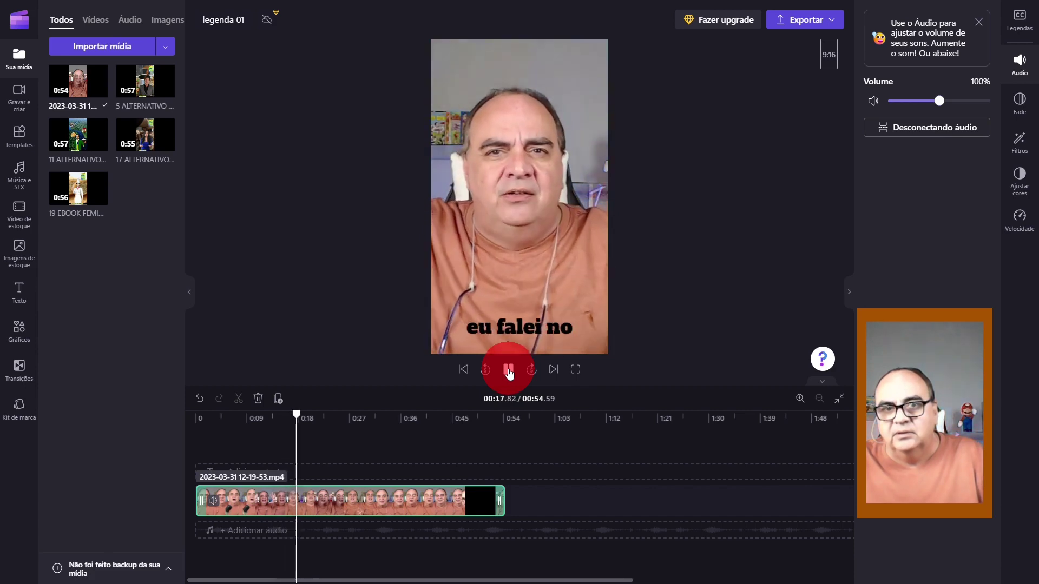
{"action": "left_click", "coordinate": [509, 370]}
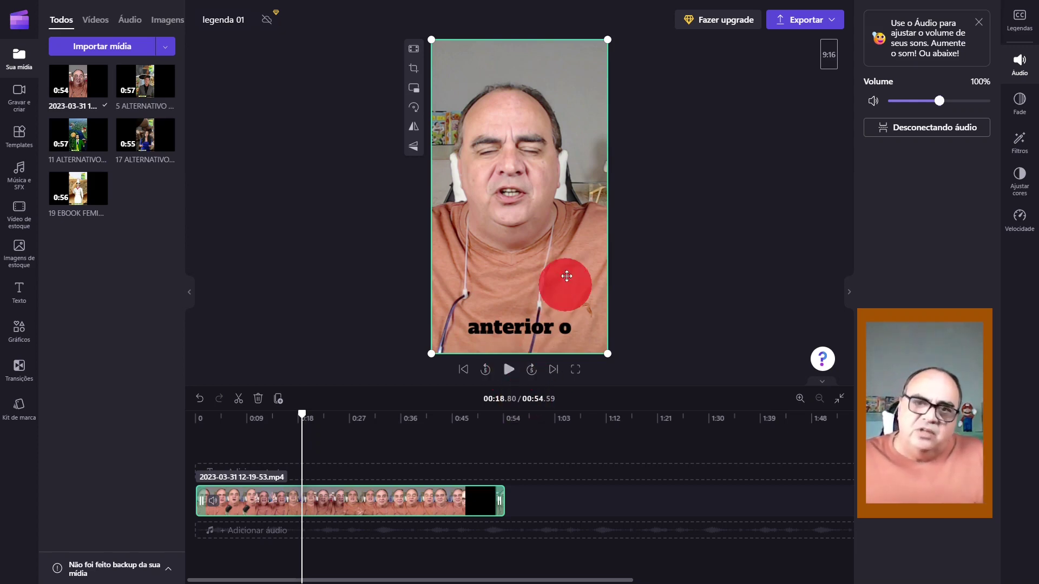
{"action": "mouse_move", "coordinate": [438, 105]}
{"action": "left_mouse_down"}
{"action": "mouse_move", "coordinate": [453, 139]}
{"action": "mouse_move", "coordinate": [443, 110]}
{"action": "left_mouse_up"}
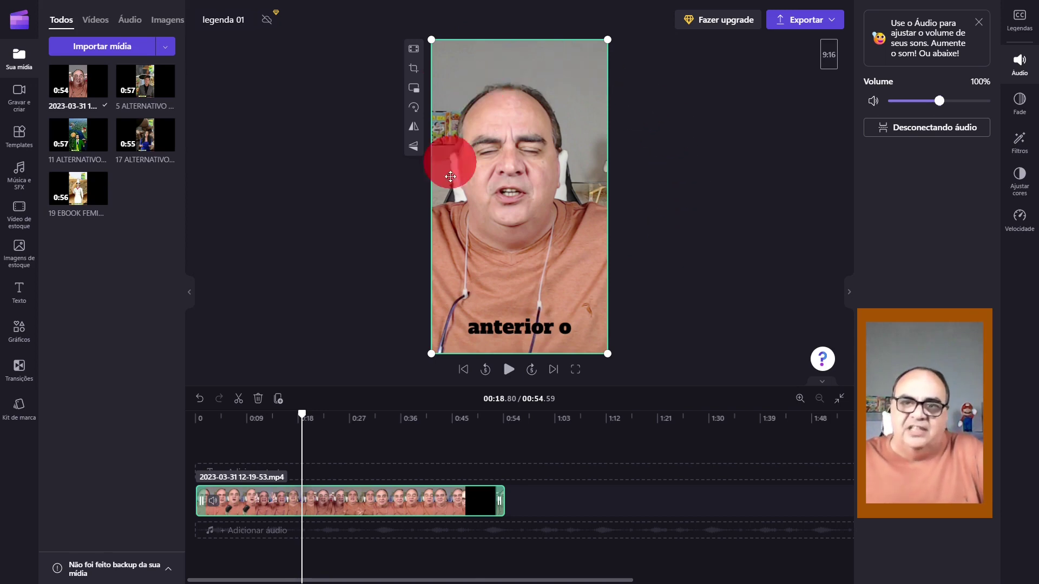
{"action": "left_click", "coordinate": [514, 372]}
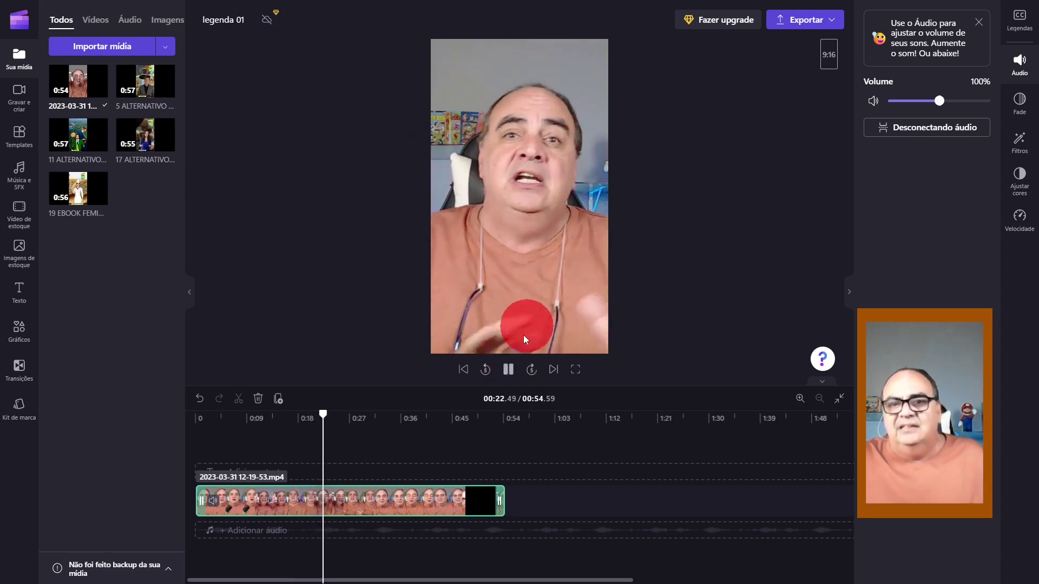
{"action": "left_click", "coordinate": [508, 369]}
{"action": "left_click", "coordinate": [534, 290]}
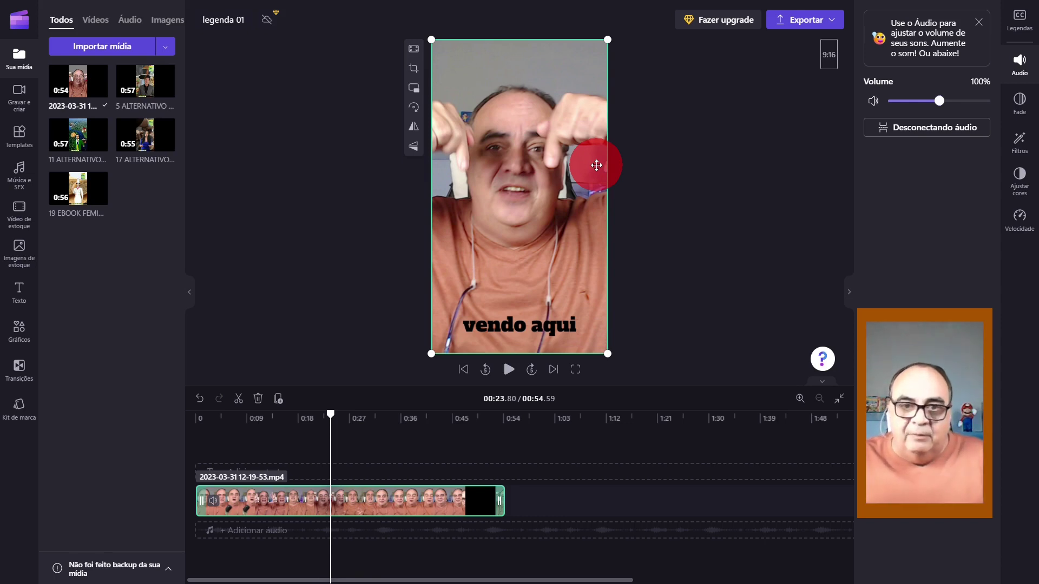
Replace the clip on the timeline with the 11 ALTERNATIVO EBOOK MASCULINO video.
{"action": "key", "text": "Delete"}
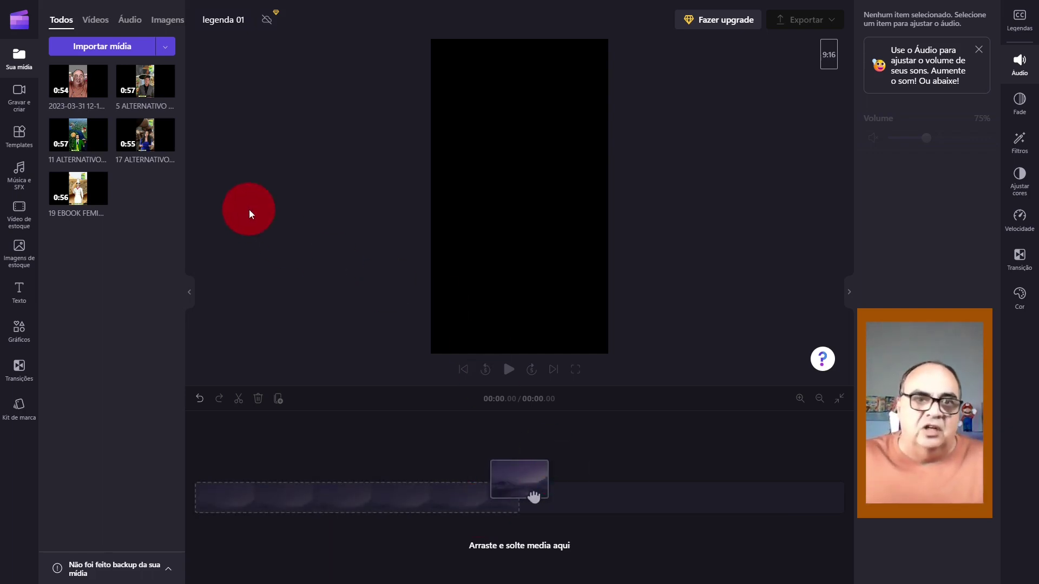
{"action": "mouse_move", "coordinate": [75, 133]}
{"action": "left_click_drag", "start_coordinate": [75, 133], "coordinate": [227, 495]}
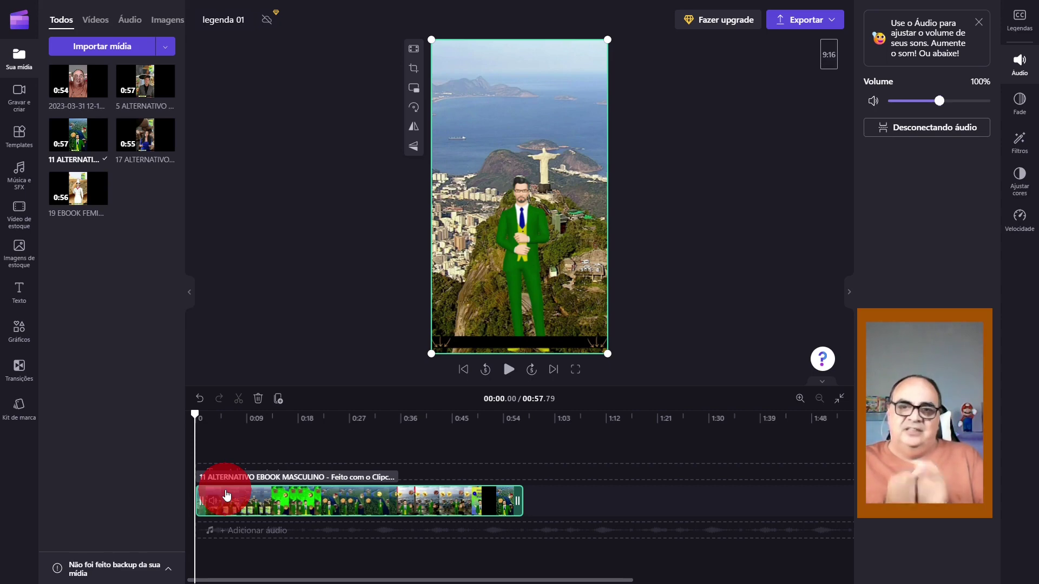
Play the 11 ALTERNATIVO EBOOK MASCULINO video in stages up to about 26 seconds, examining the avatar, backgrounds and banner.
{"action": "left_click", "coordinate": [509, 370]}
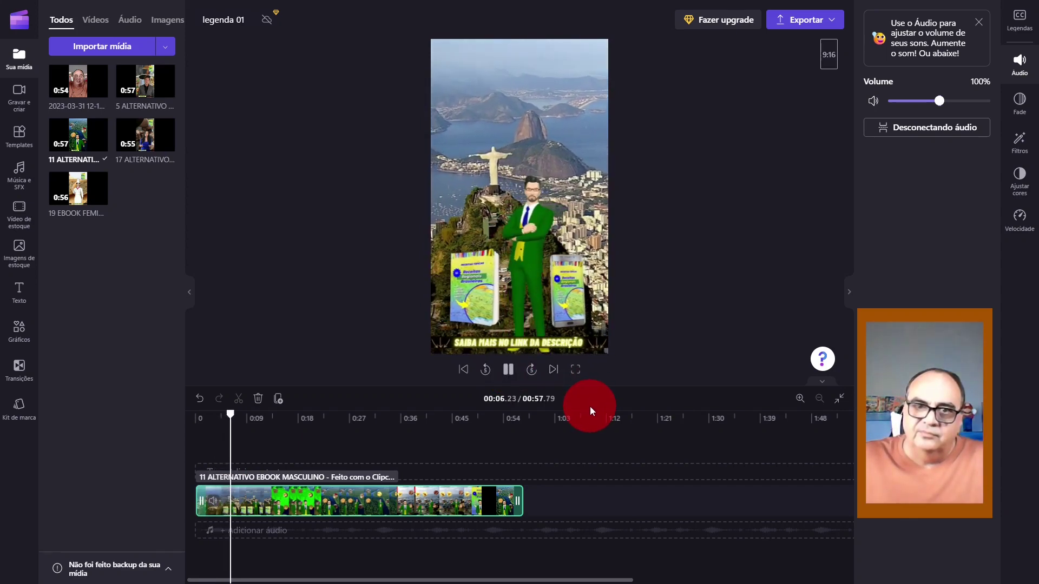
{"action": "left_click", "coordinate": [509, 369]}
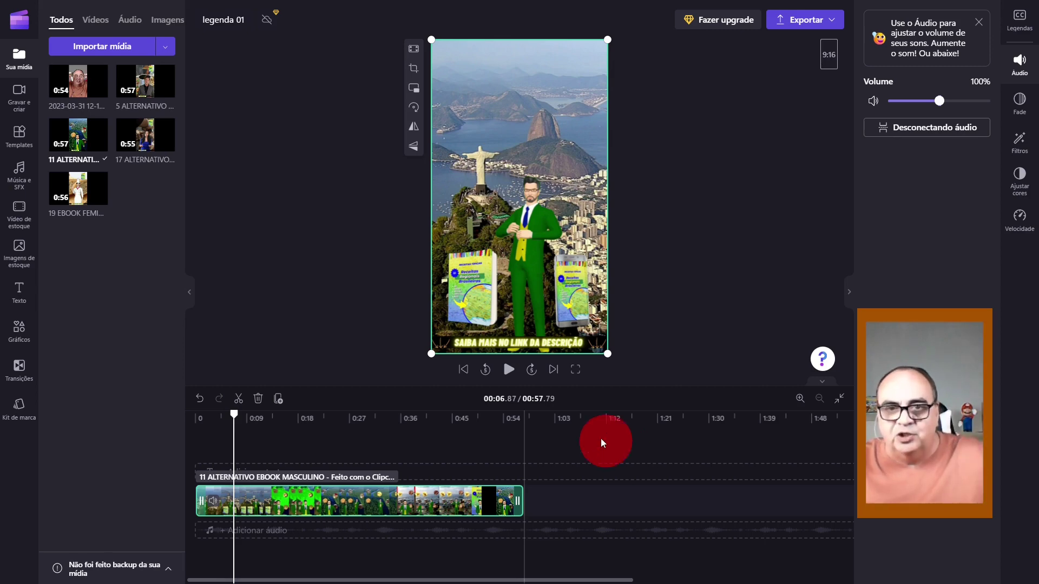
{"action": "left_click", "coordinate": [509, 370]}
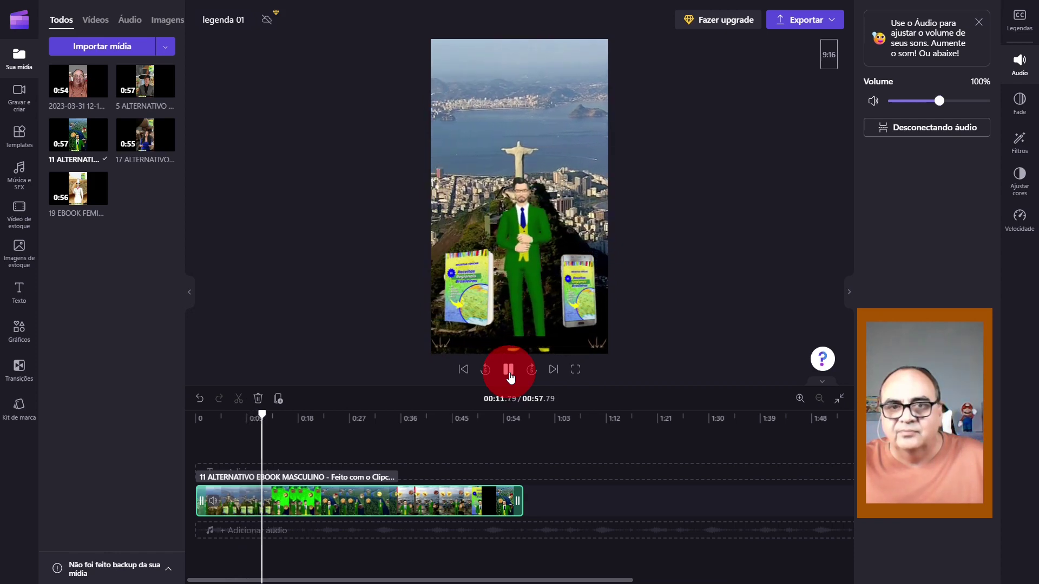
{"action": "left_click", "coordinate": [510, 377]}
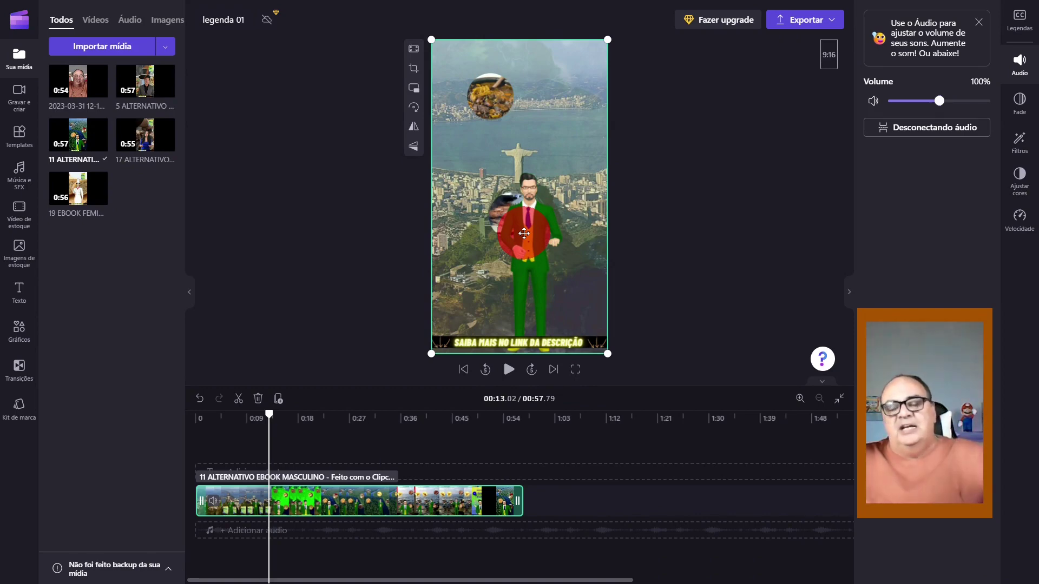
{"action": "left_click", "coordinate": [508, 370]}
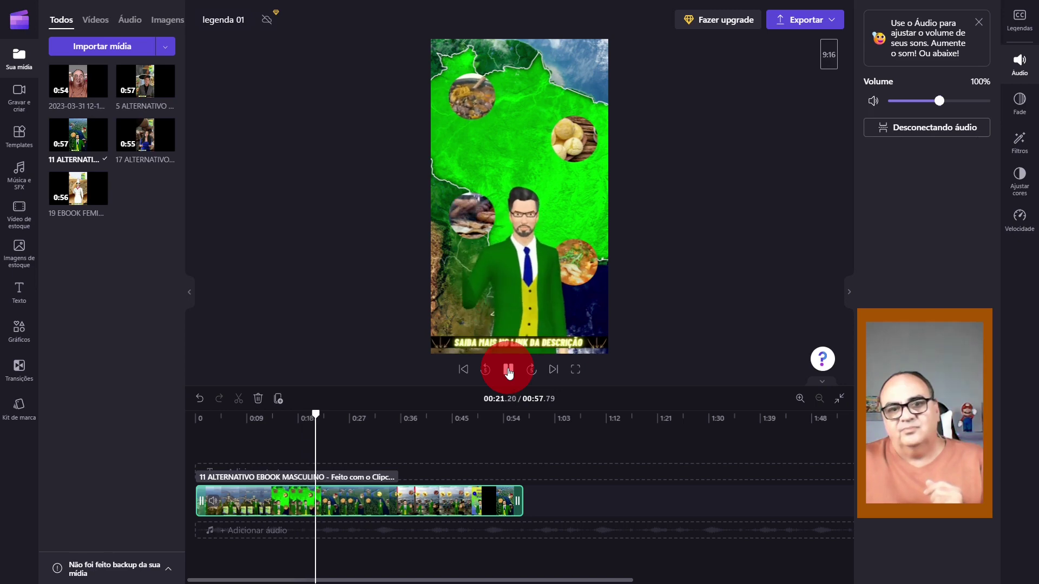
{"action": "left_click", "coordinate": [508, 370]}
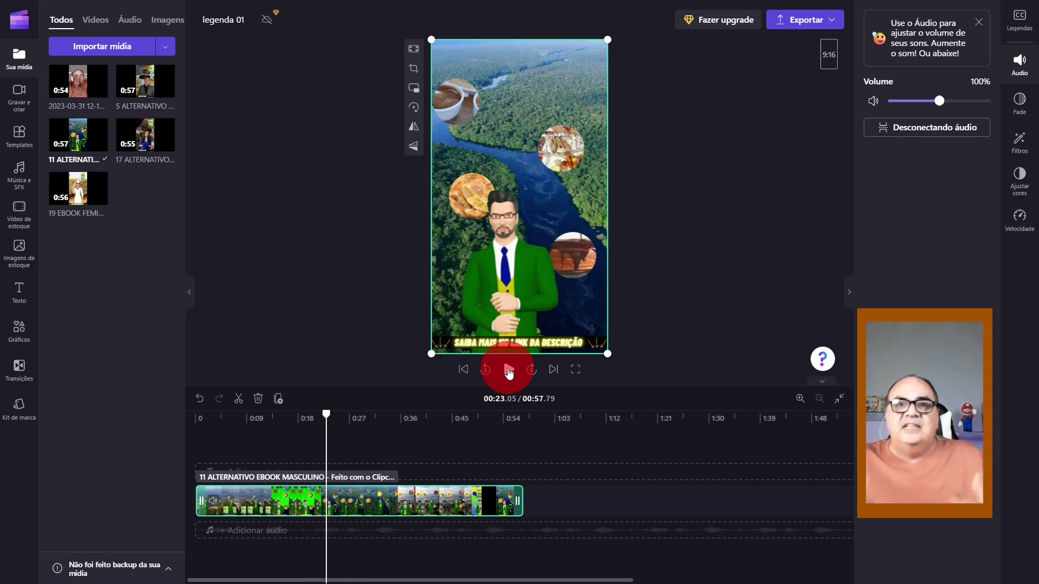
{"action": "left_click", "coordinate": [509, 370]}
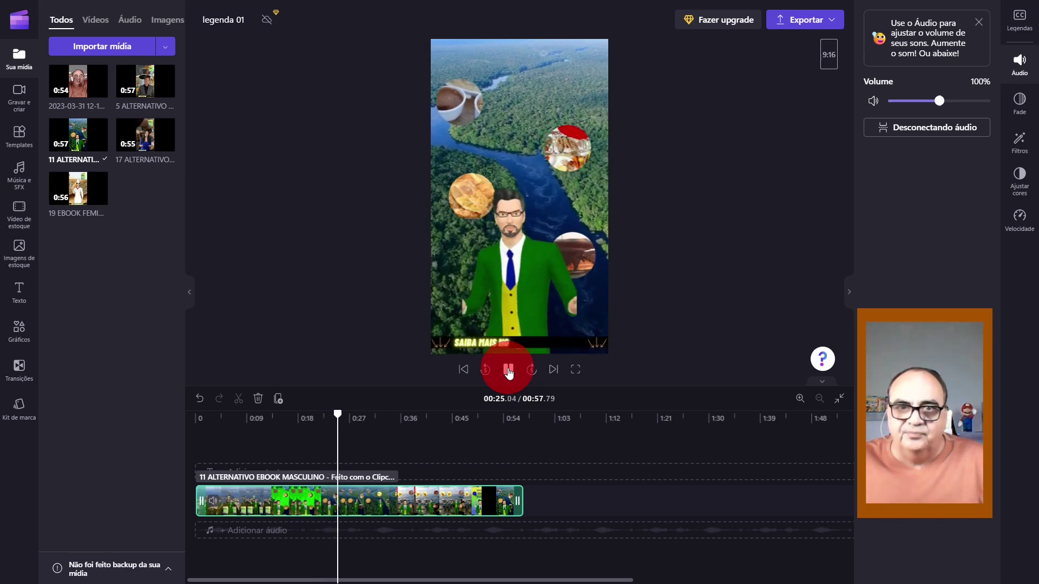
{"action": "left_click", "coordinate": [509, 370]}
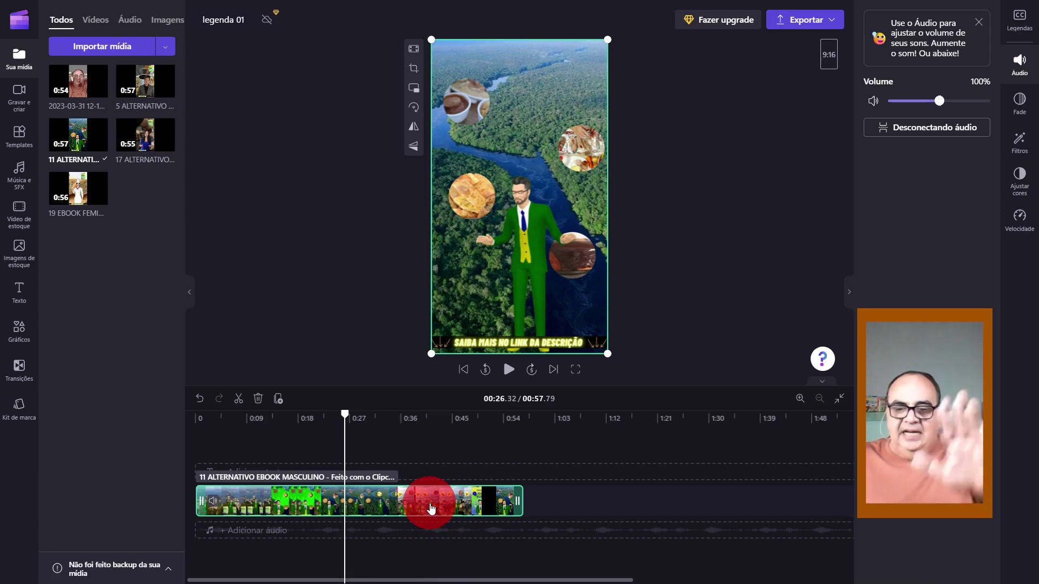
Replace the timeline clip with the 17 ALTERNATIVO EBOOK FEMININO video and preview its opening and the moments around 0:22 and 0:39.
{"action": "key", "text": "Delete"}
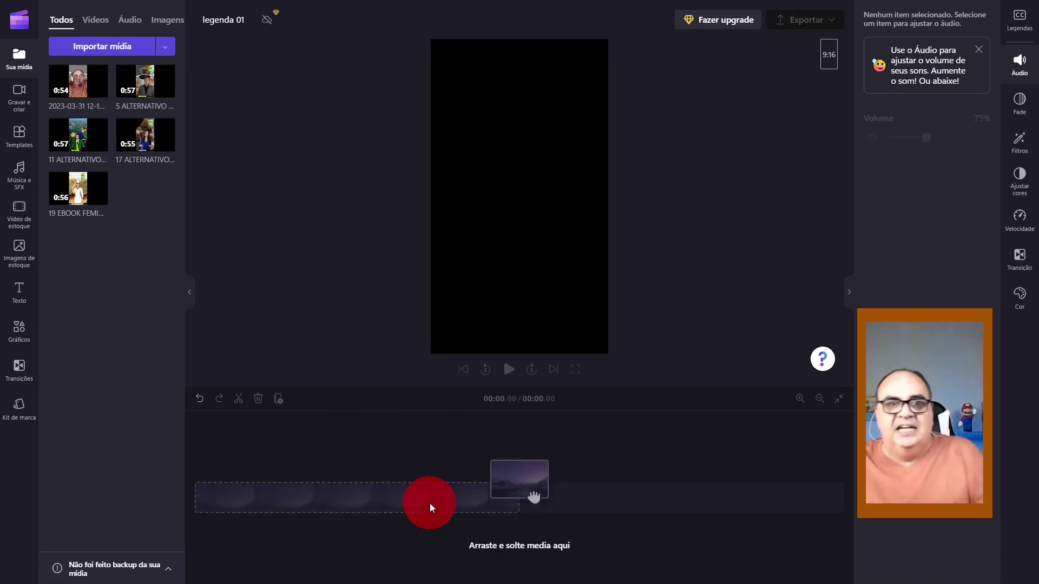
{"action": "left_click_drag", "start_coordinate": [148, 129], "coordinate": [213, 462]}
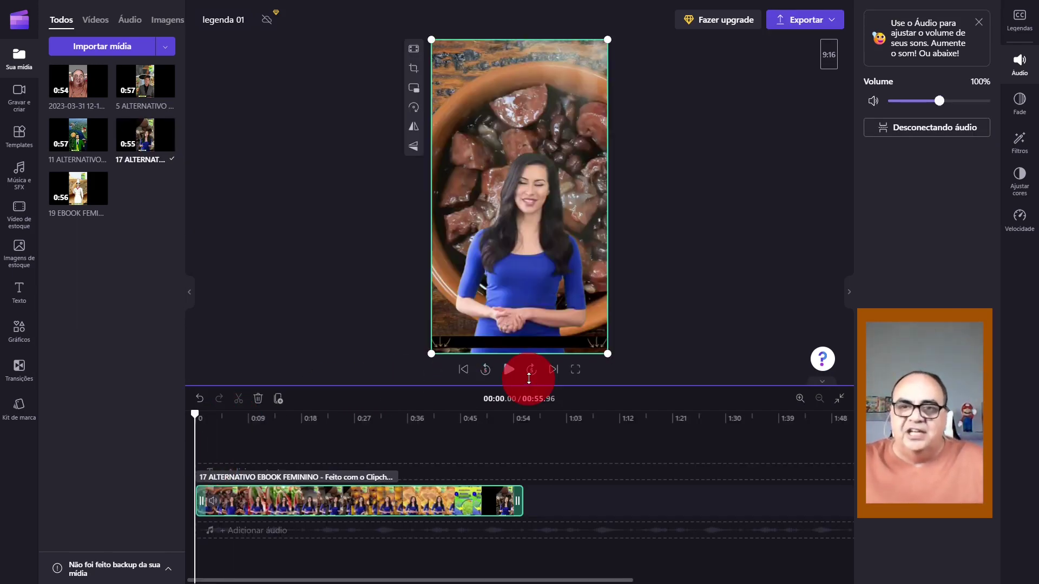
{"action": "left_click", "coordinate": [509, 370]}
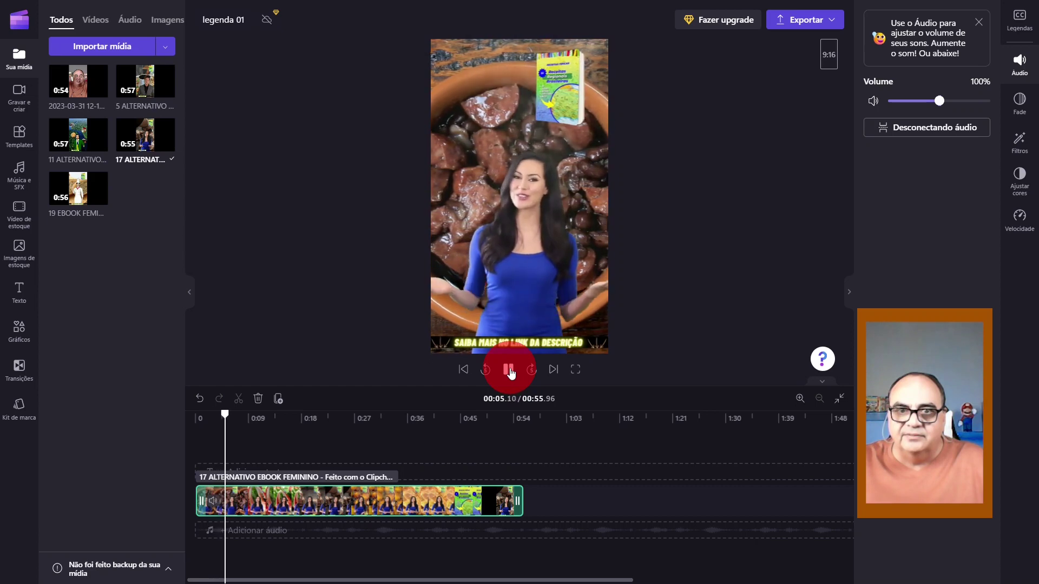
{"action": "left_click", "coordinate": [509, 370]}
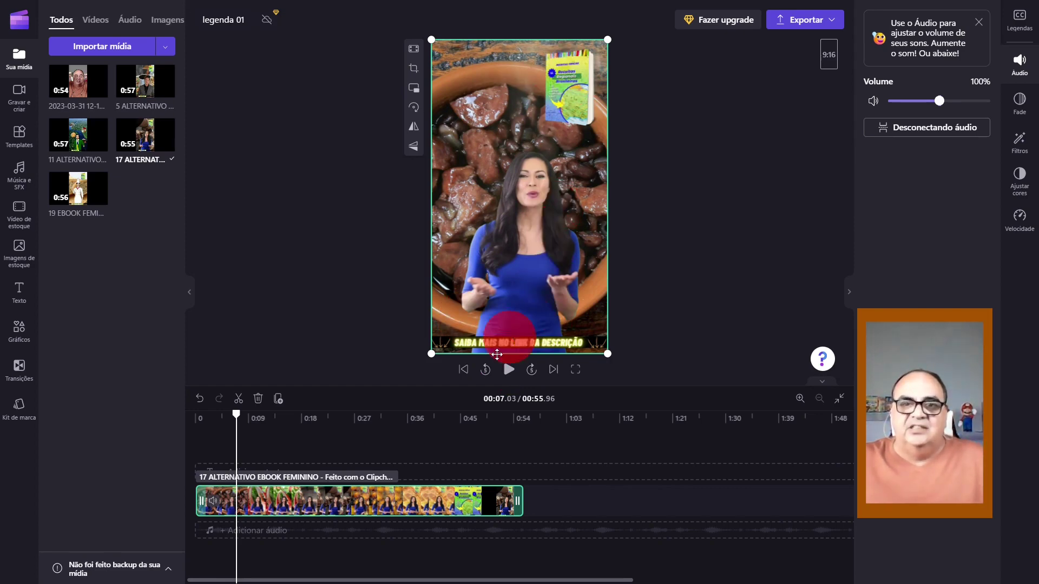
{"action": "left_click", "coordinate": [325, 473]}
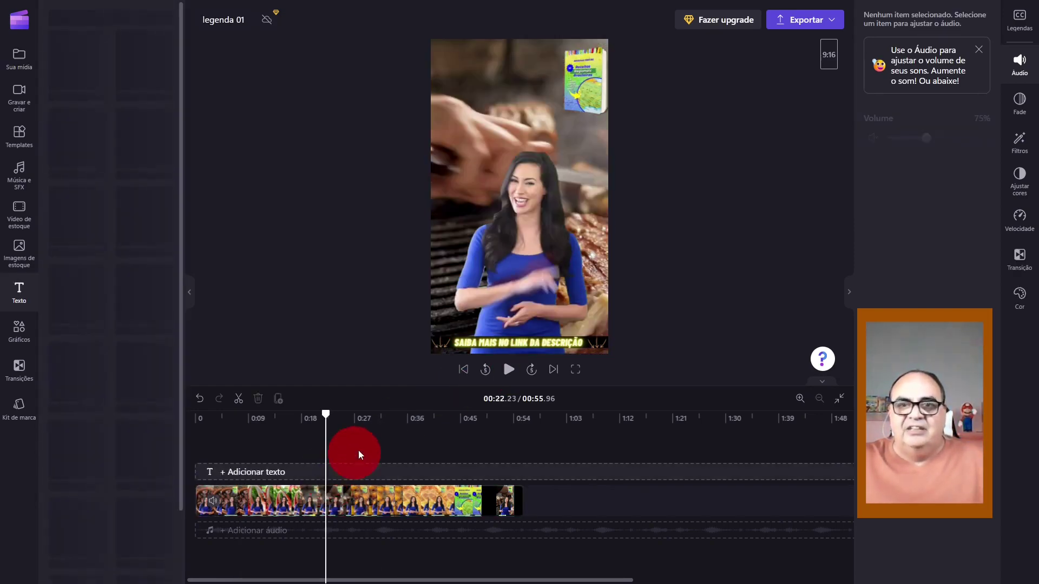
{"action": "left_click", "coordinate": [427, 473]}
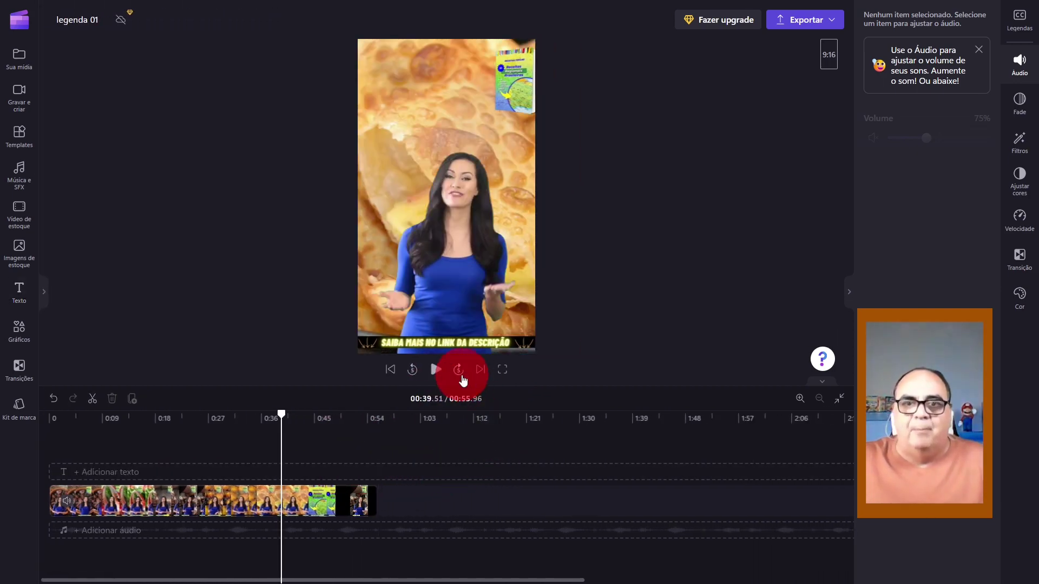
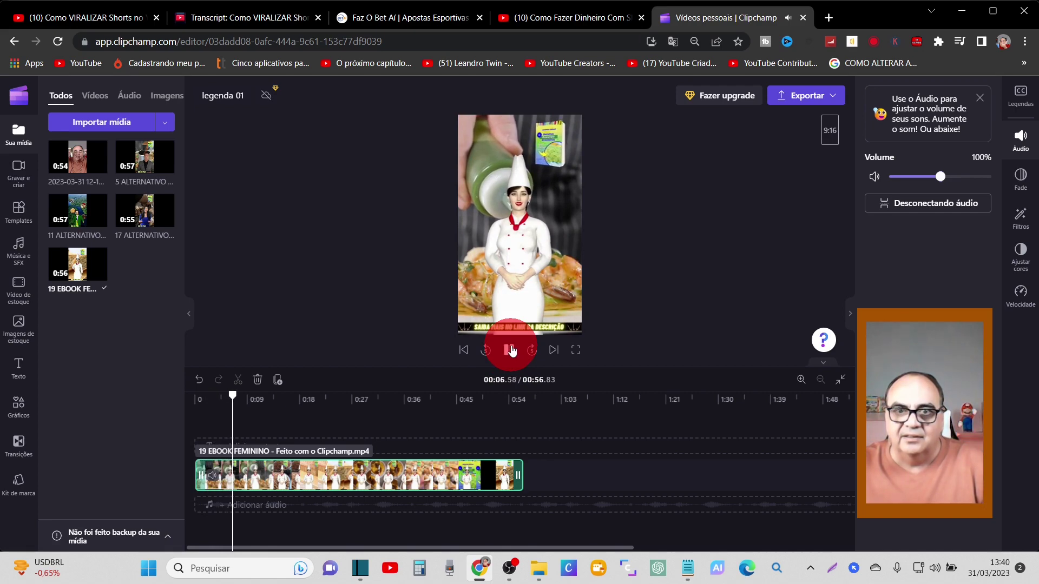
Play the 19 EBOOK FEMININO clip in stages up to about 12 seconds, examining the avatar and banner.
{"action": "left_click", "coordinate": [512, 351]}
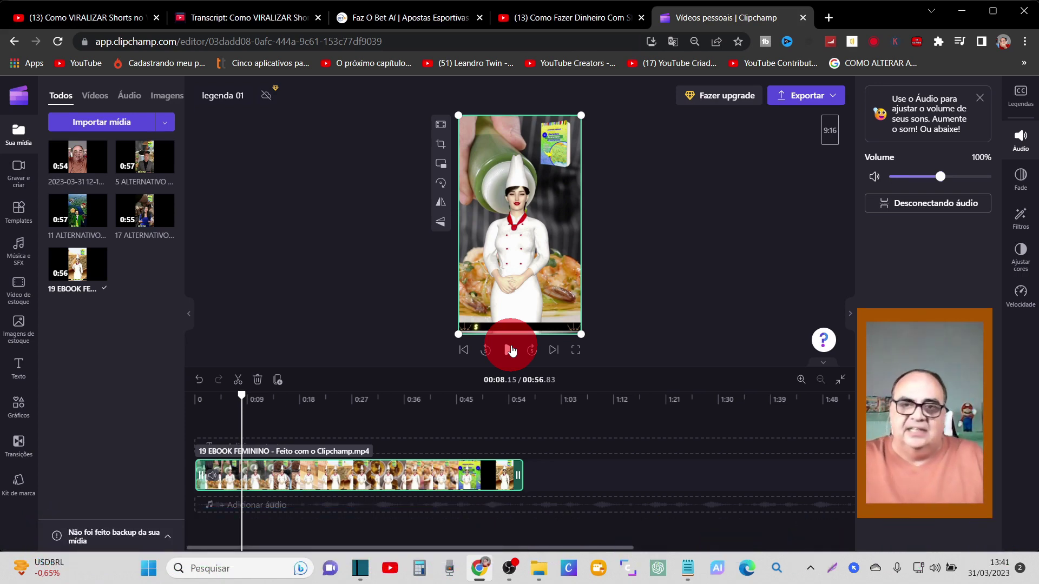
{"action": "left_click", "coordinate": [512, 351]}
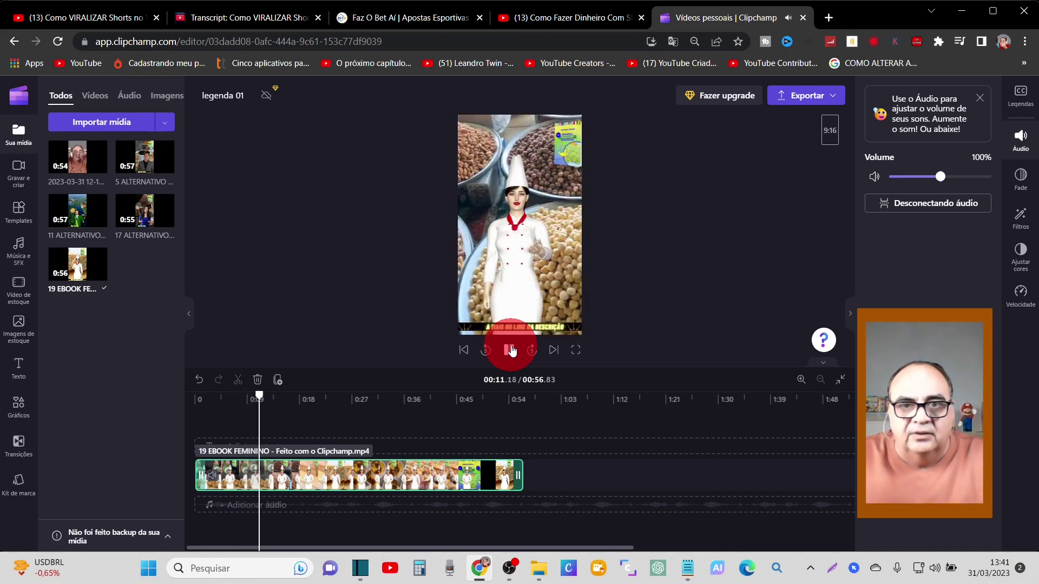
{"action": "left_click", "coordinate": [512, 351]}
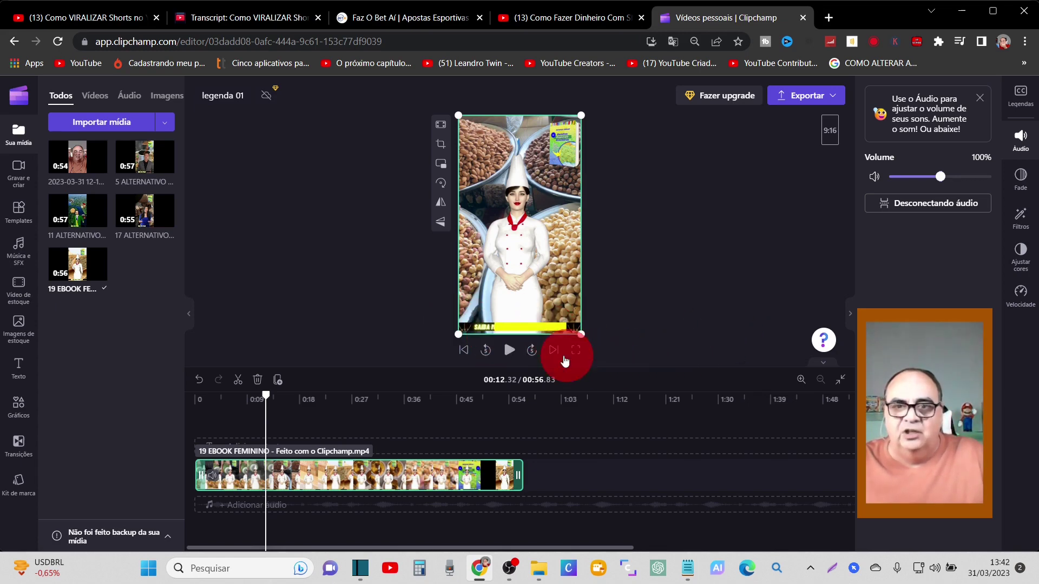
Enlarge the clip in the preview to crop out its lower banner, and shift it sideways to recentre the chef avatar.
{"action": "left_click", "coordinate": [581, 335]}
{"action": "left_click_drag", "start_coordinate": [581, 335], "coordinate": [601, 365]}
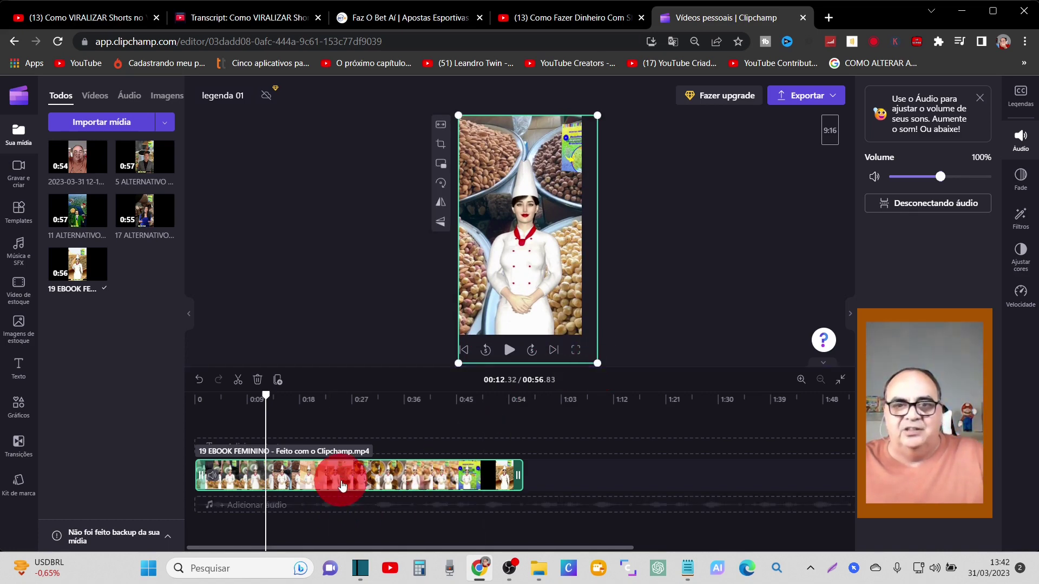
{"action": "left_click", "coordinate": [509, 350]}
{"action": "left_click", "coordinate": [514, 279]}
{"action": "left_click_drag", "start_coordinate": [513, 278], "coordinate": [504, 282]}
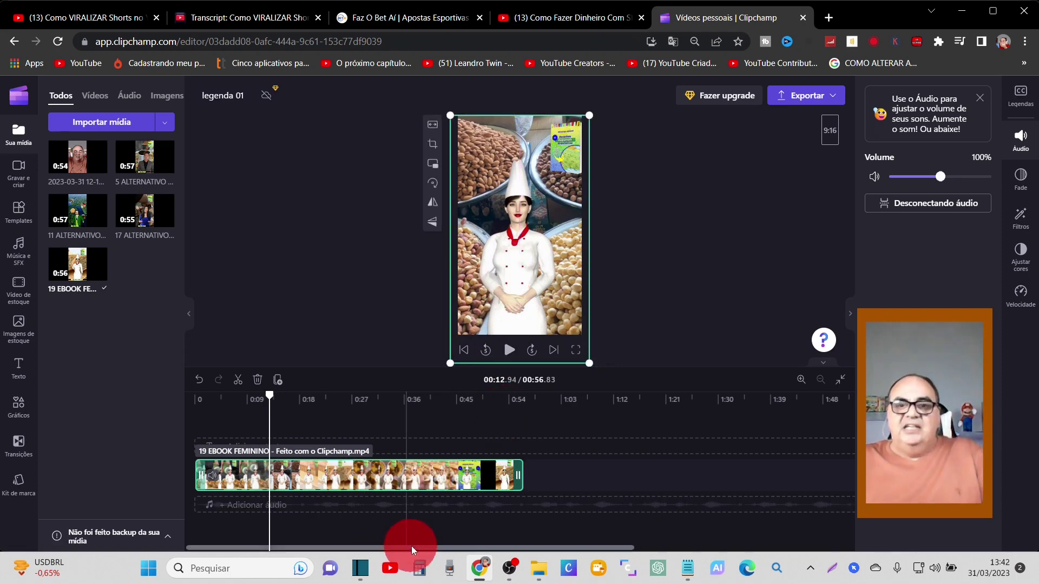
Return the playhead to the start and turn on automatic captions in Português (Brasil) with the offensive-language filter enabled.
{"action": "key", "text": "Home"}
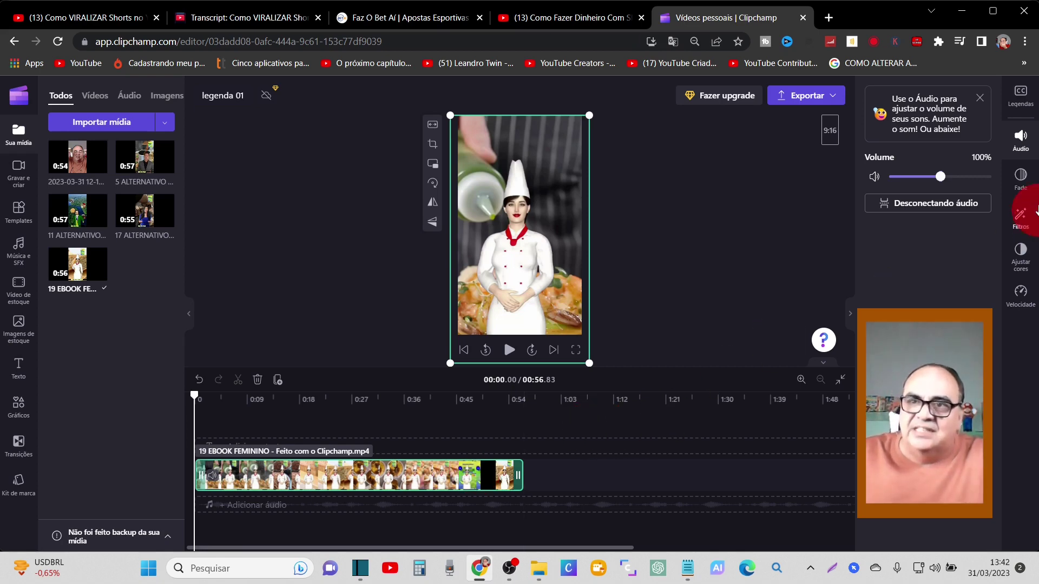
{"action": "left_click", "coordinate": [1021, 93]}
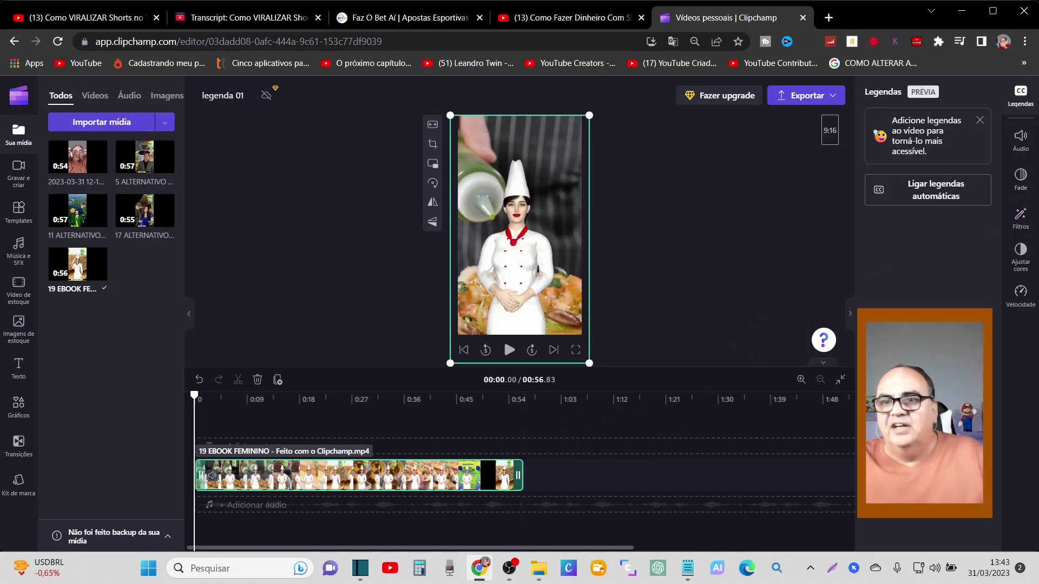
{"action": "left_click", "coordinate": [927, 193]}
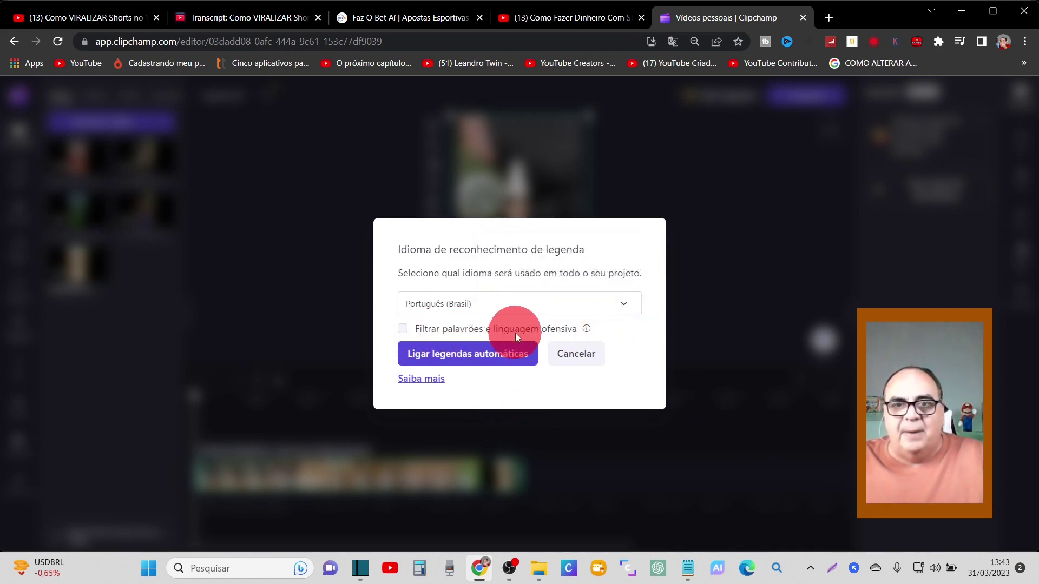
{"action": "mouse_move", "coordinate": [588, 339]}
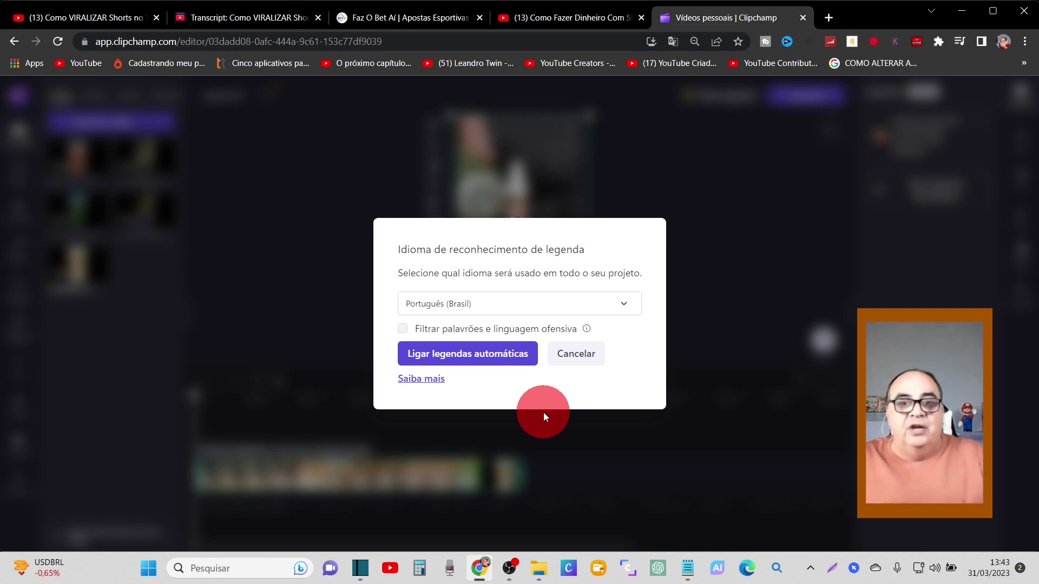
{"action": "left_click", "coordinate": [403, 332]}
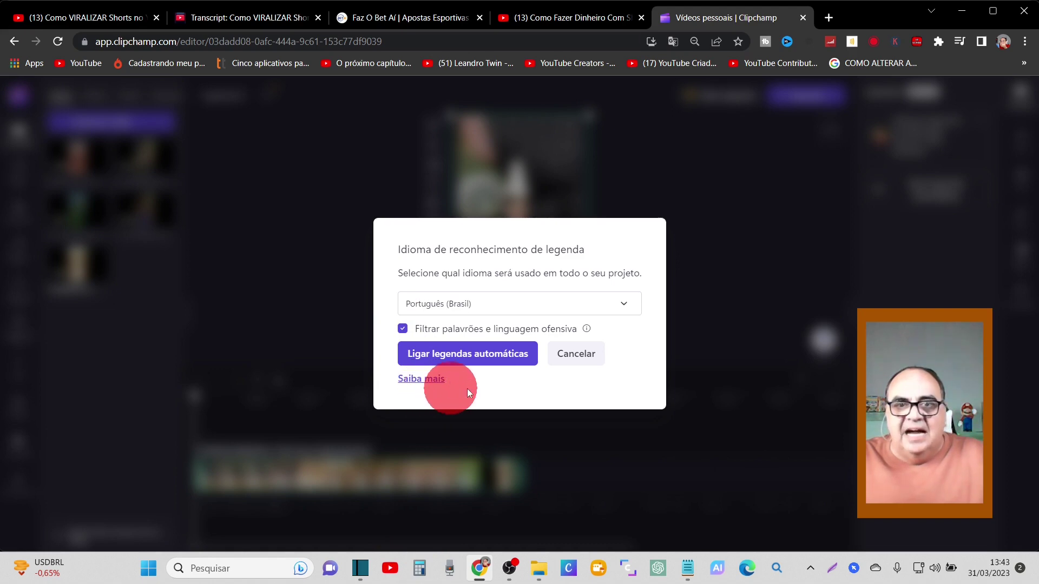
{"action": "left_click", "coordinate": [449, 354]}
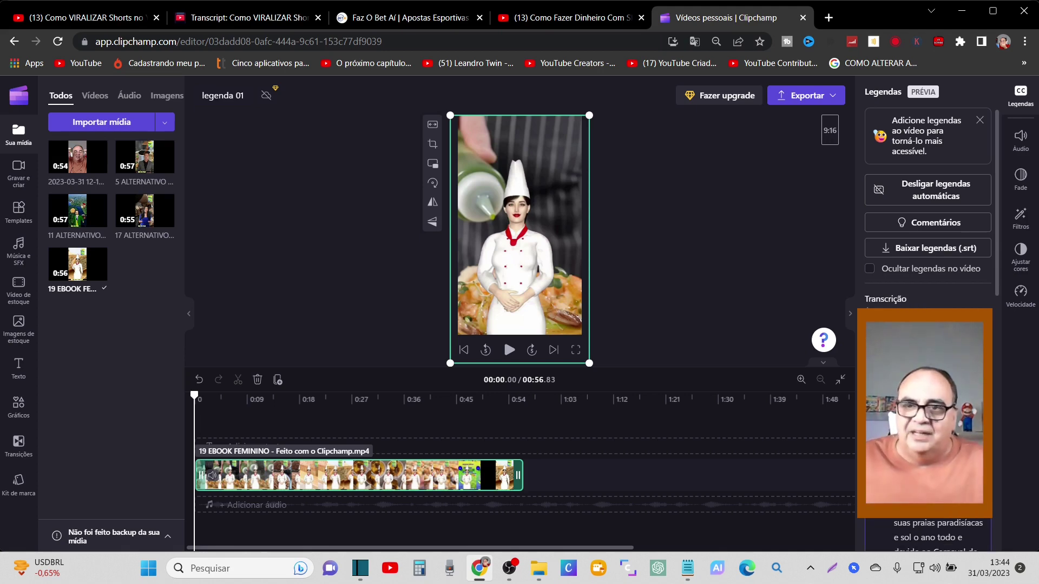
Show the browser full screen, play the captioned clip to about 0:09 and examine the transcript's opening paragraphs.
{"action": "key", "text": "F11"}
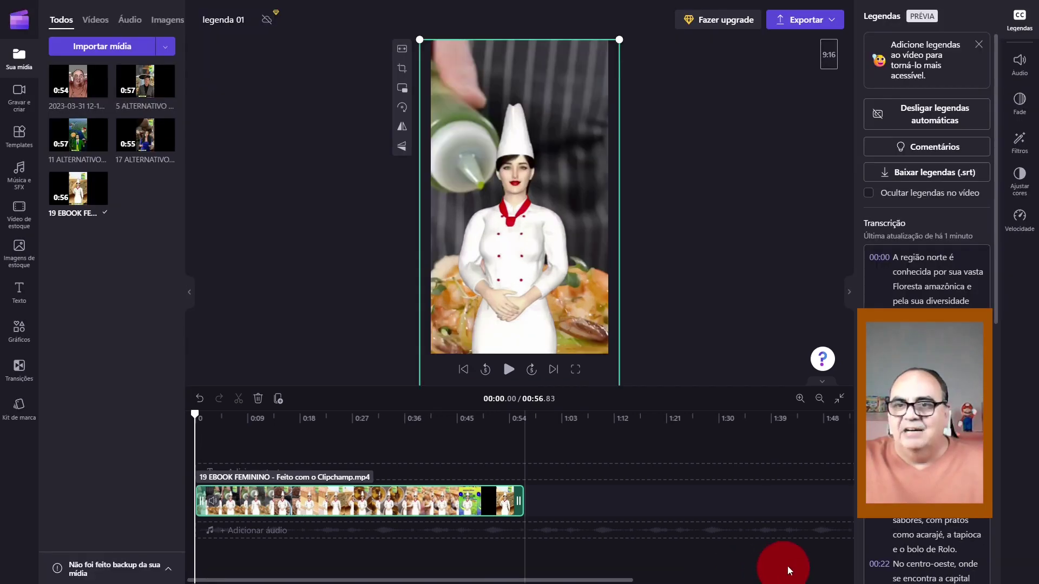
{"action": "left_click", "coordinate": [509, 371]}
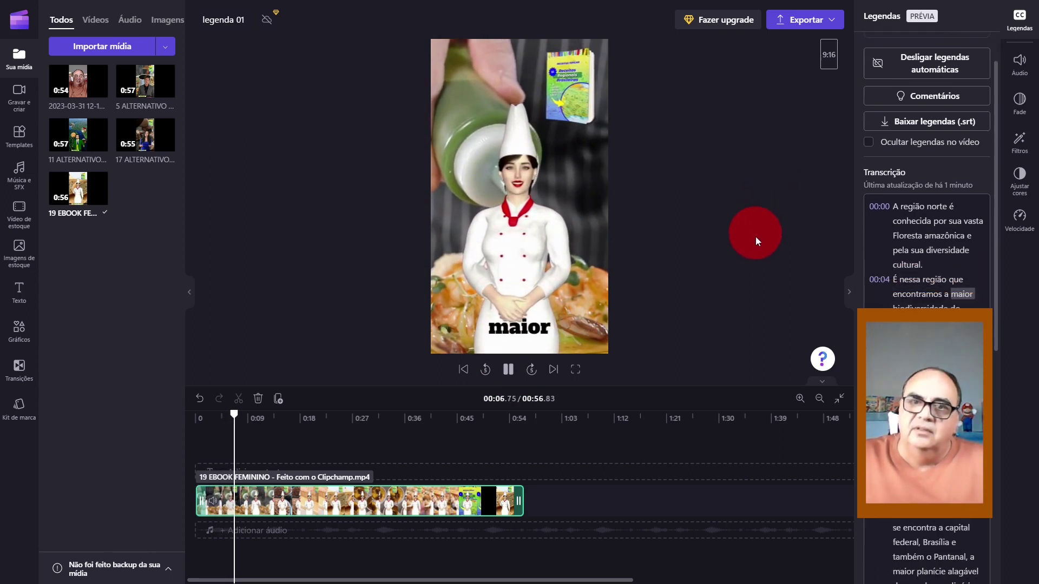
{"action": "left_click", "coordinate": [510, 374]}
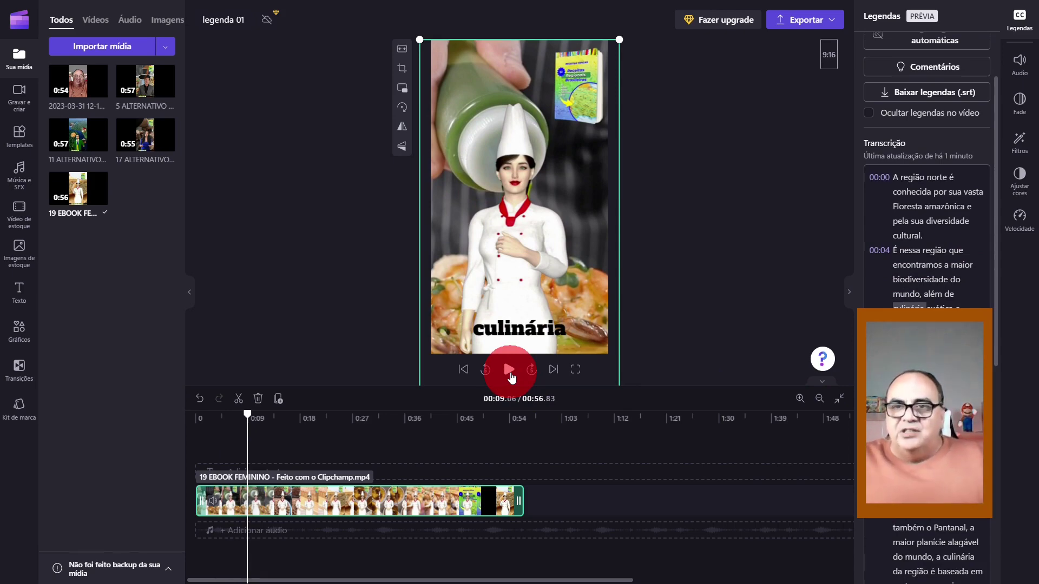
{"action": "left_click", "coordinate": [894, 184]}
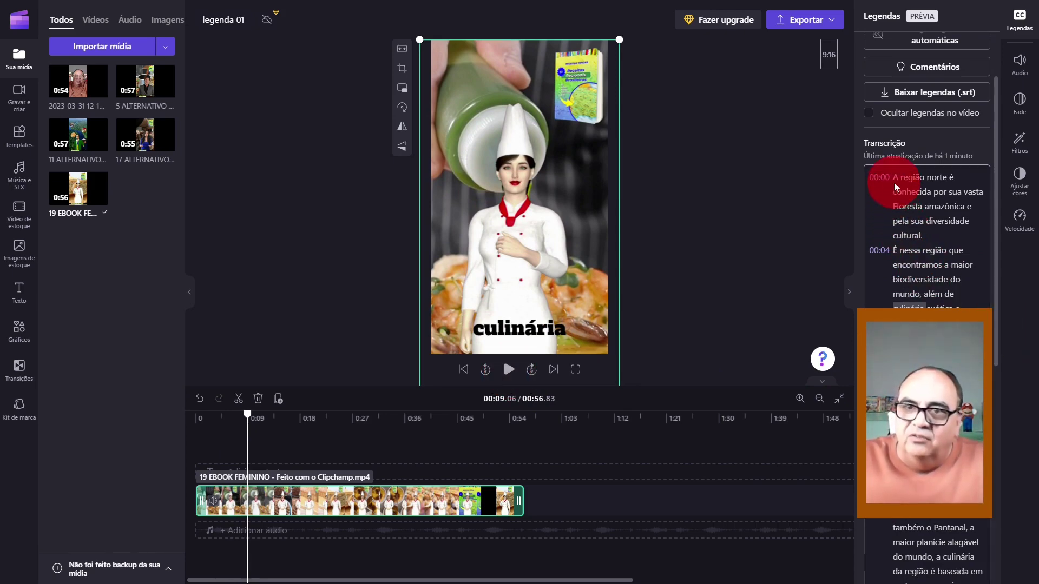
{"action": "scroll", "coordinate": [927, 281], "scroll_direction": "down", "scroll_amount": 3}
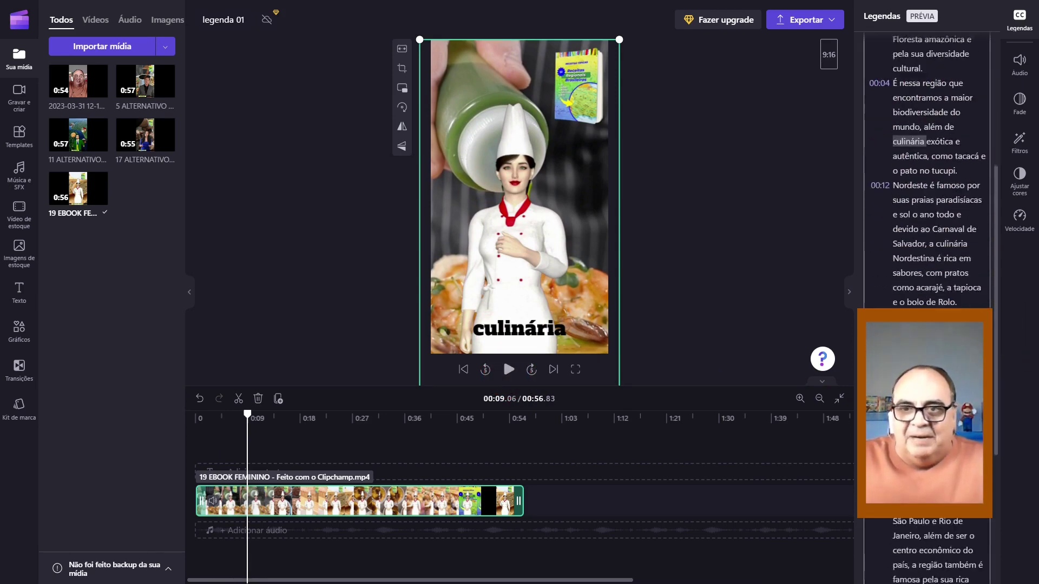
Play the captioned clip on to about 0:17 and look through the rest of the transcript.
{"action": "left_click", "coordinate": [508, 371]}
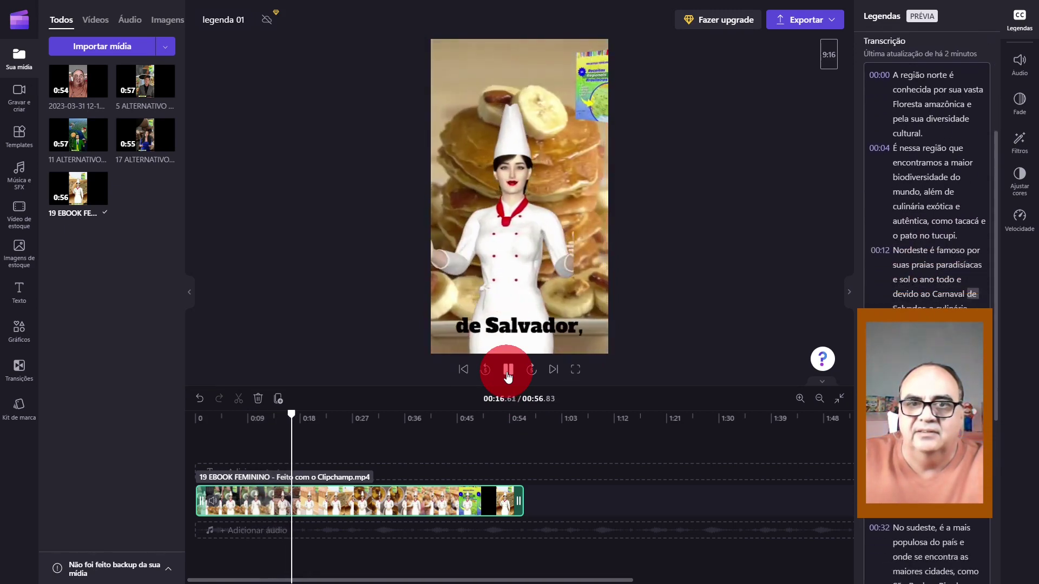
{"action": "left_click", "coordinate": [507, 370]}
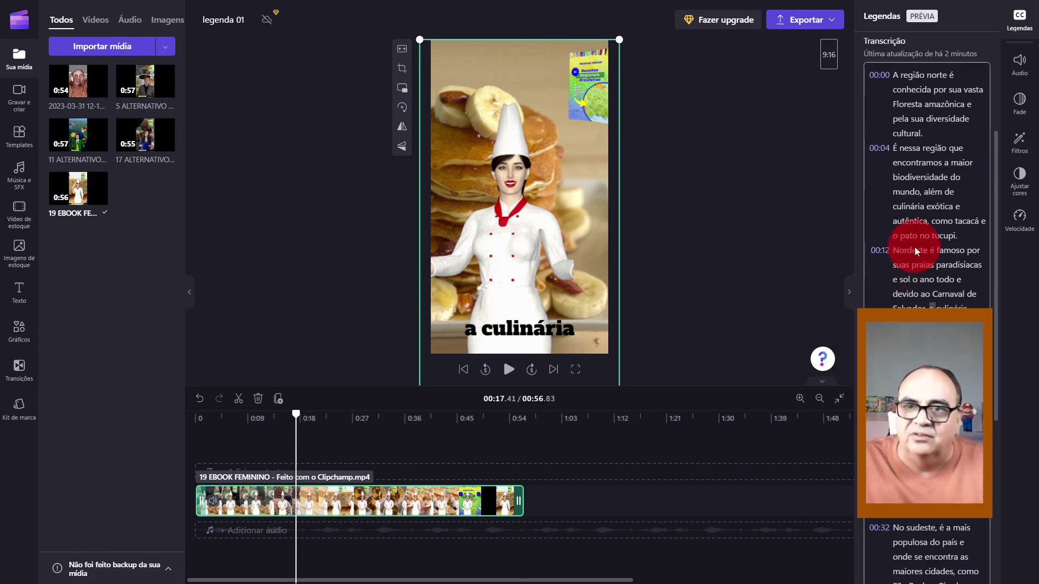
{"action": "scroll", "coordinate": [916, 250], "scroll_direction": "down", "scroll_amount": 8}
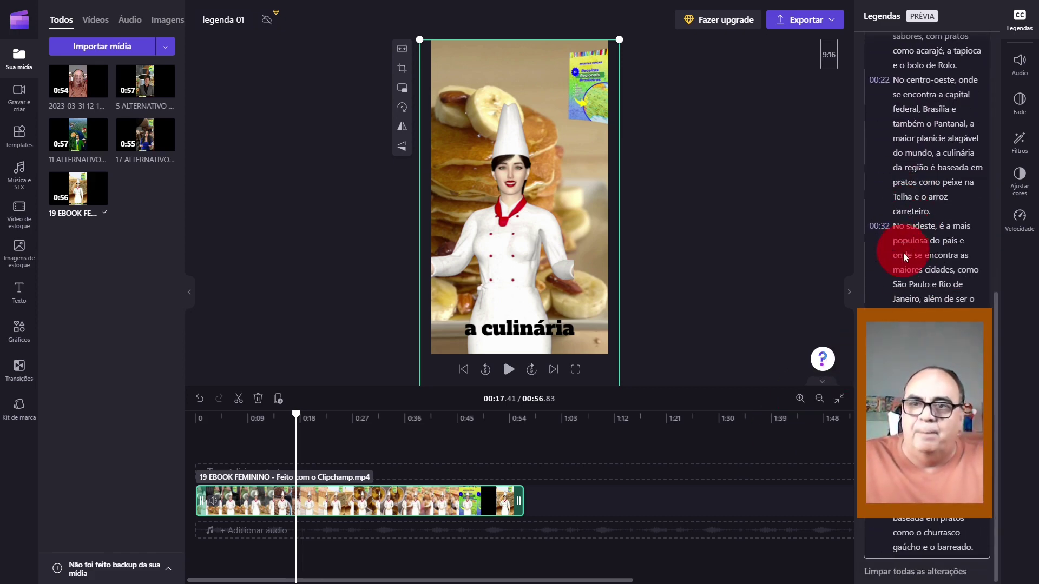
{"action": "scroll", "coordinate": [919, 162], "scroll_direction": "up", "scroll_amount": 3}
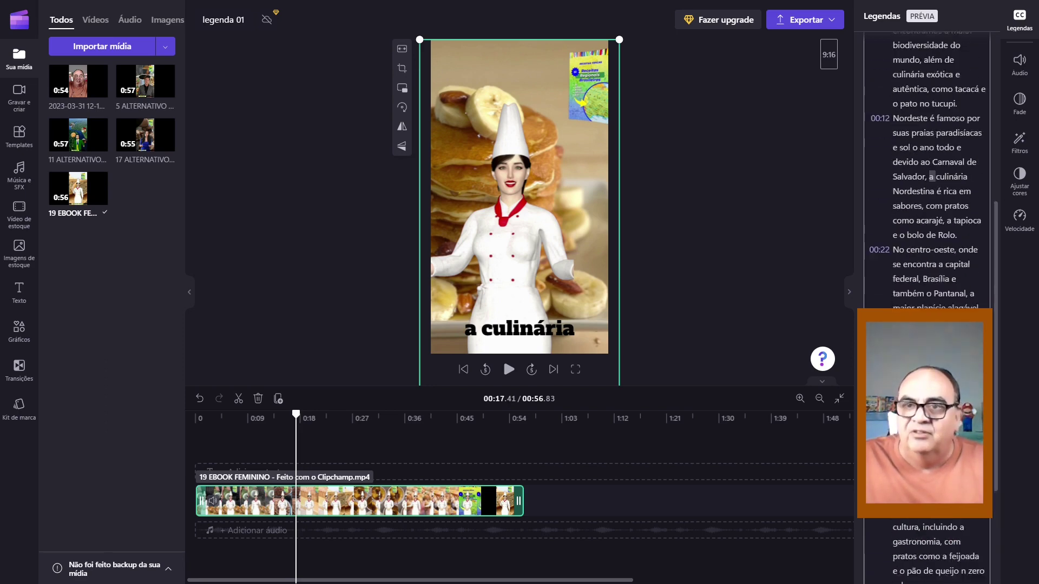
{"action": "scroll", "coordinate": [920, 162], "scroll_direction": "up", "scroll_amount": 2}
Delete the last four letters of the word "mundo" in the 00:22 transcript paragraph and retype them.
{"action": "left_click", "coordinate": [349, 417]}
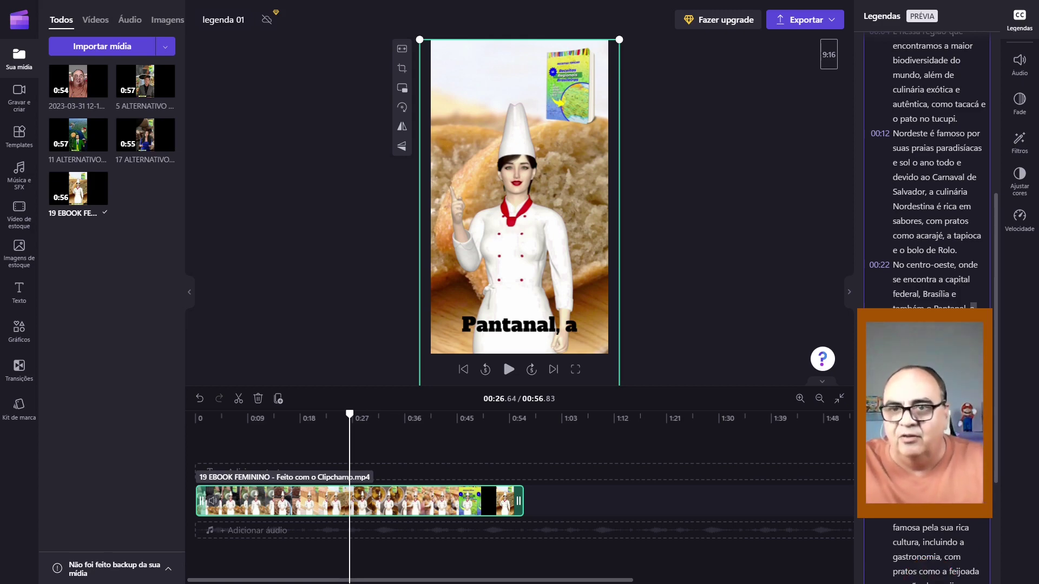
{"action": "left_click", "coordinate": [913, 306]}
{"action": "left_click", "coordinate": [920, 323]}
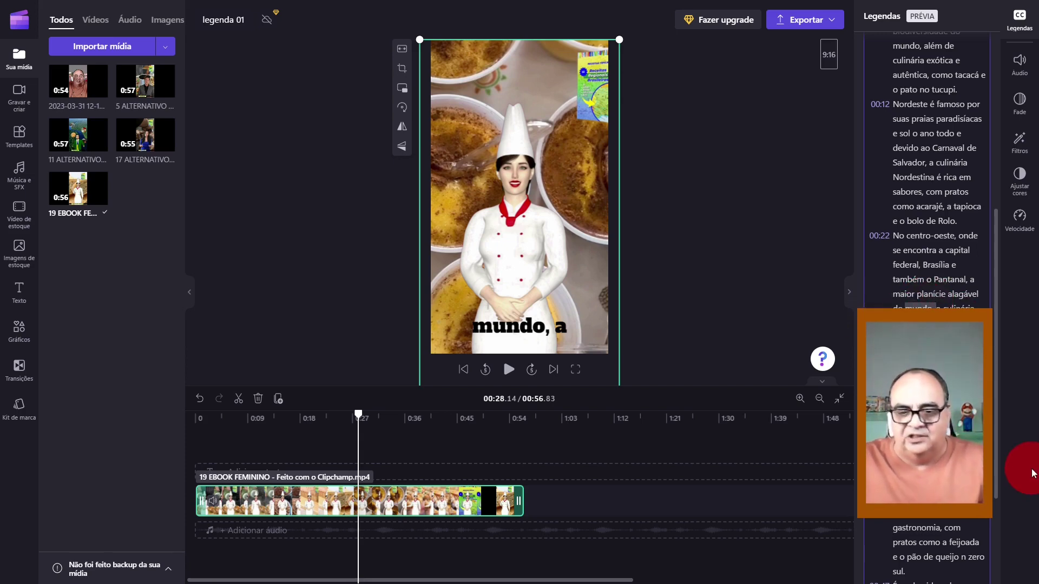
{"action": "key", "text": "Delete"}
{"action": "key", "text": "Delete"}
{"action": "key", "text": "Delete"}
{"action": "key", "text": "Delete"}
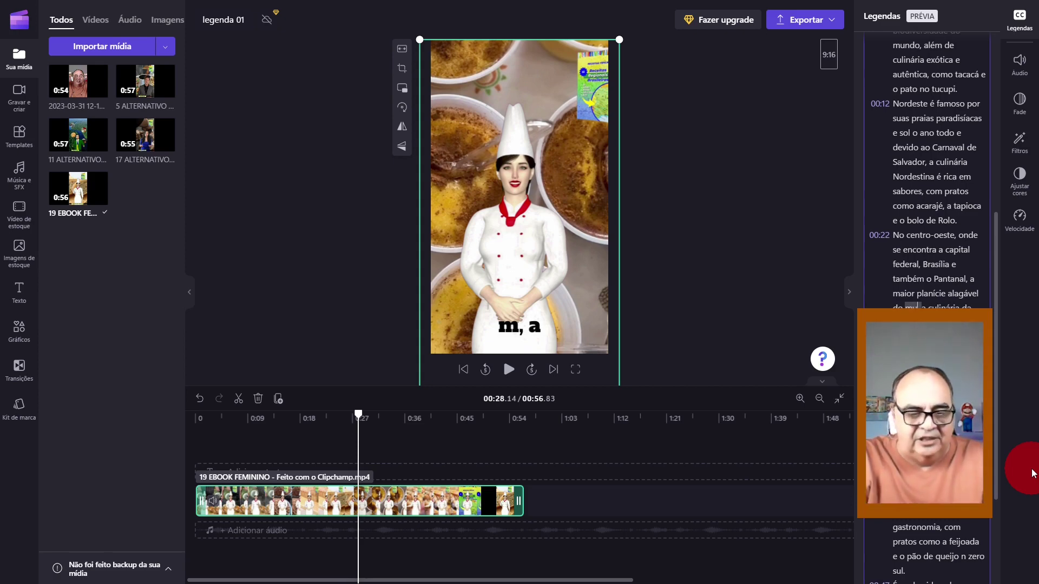
{"action": "type", "text": "undo"}
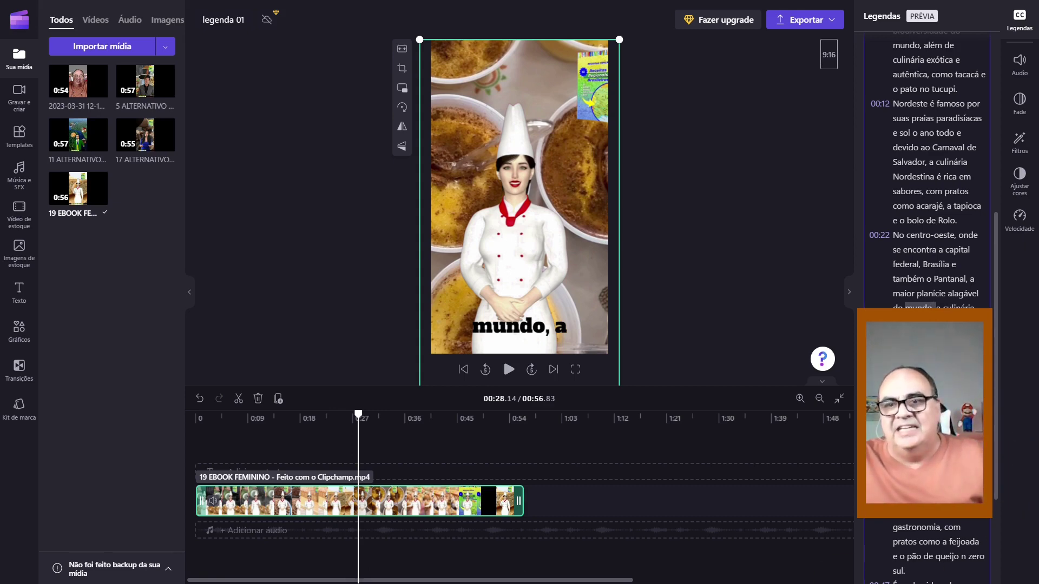
Download the project's captions as an SRT file.
{"action": "left_click", "coordinate": [997, 256]}
{"action": "left_click_drag", "start_coordinate": [996, 257], "coordinate": [993, 92]}
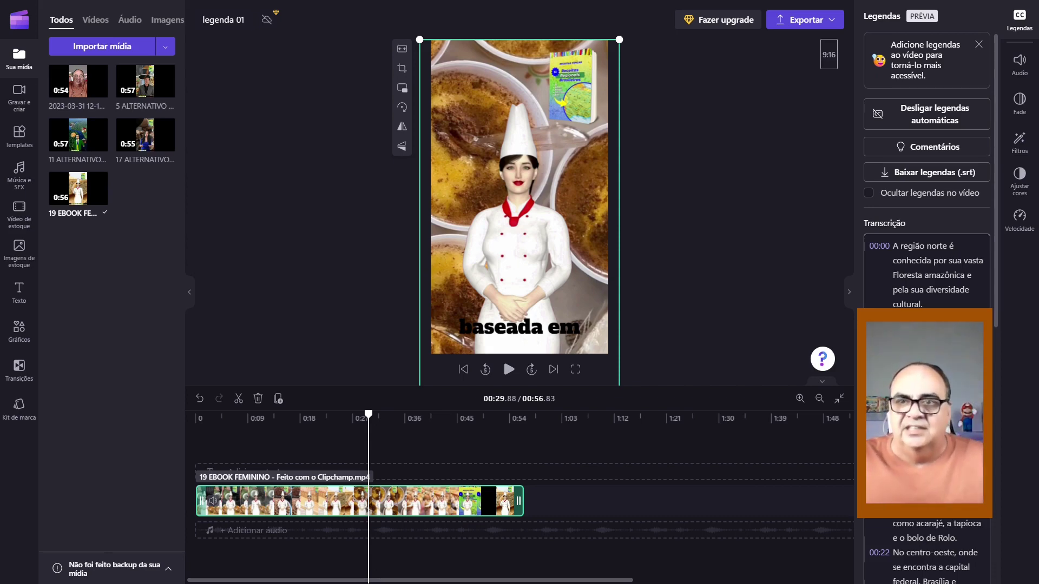
{"action": "left_click", "coordinate": [890, 179]}
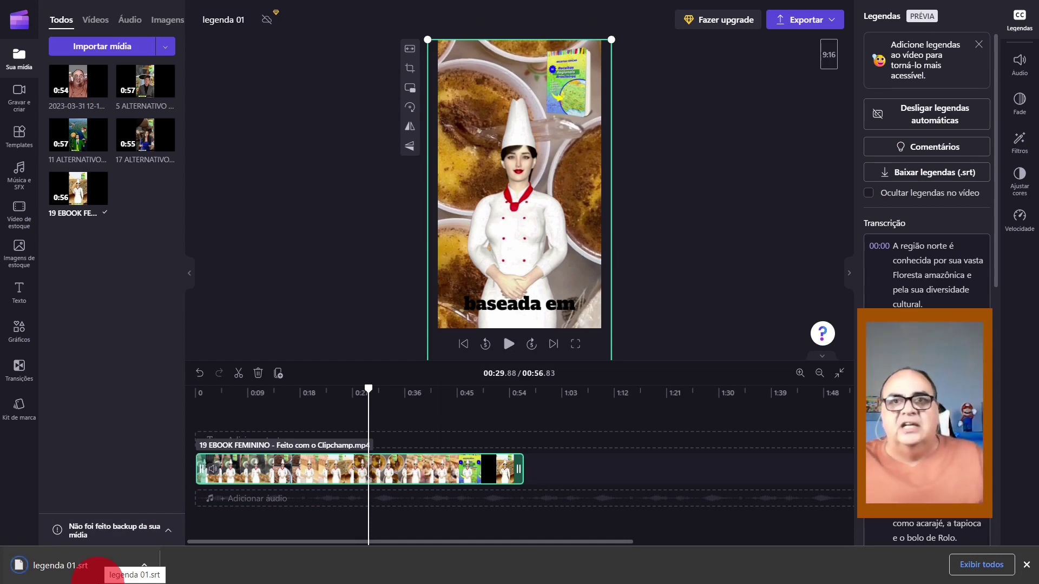
Move the caption text slightly lower in the video frame and change its font to Anton.
{"action": "left_click", "coordinate": [579, 317]}
{"action": "left_click", "coordinate": [535, 303]}
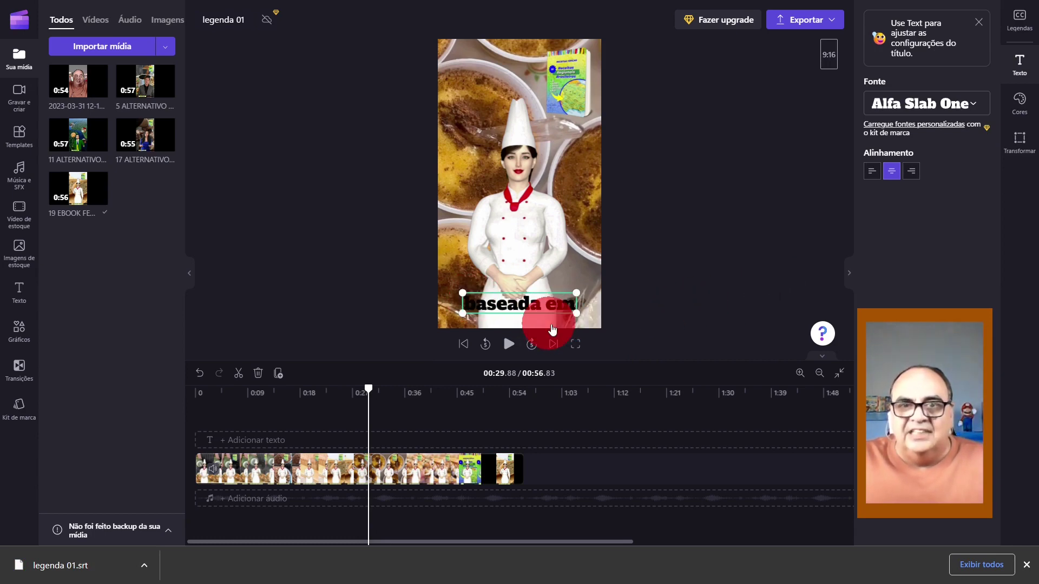
{"action": "mouse_move", "coordinate": [533, 309]}
{"action": "left_mouse_down"}
{"action": "mouse_move", "coordinate": [517, 162]}
{"action": "mouse_move", "coordinate": [519, 84]}
{"action": "mouse_move", "coordinate": [531, 73]}
{"action": "mouse_move", "coordinate": [505, 163]}
{"action": "mouse_move", "coordinate": [534, 204]}
{"action": "mouse_move", "coordinate": [546, 68]}
{"action": "mouse_move", "coordinate": [519, 297]}
{"action": "mouse_move", "coordinate": [538, 309]}
{"action": "left_mouse_up"}
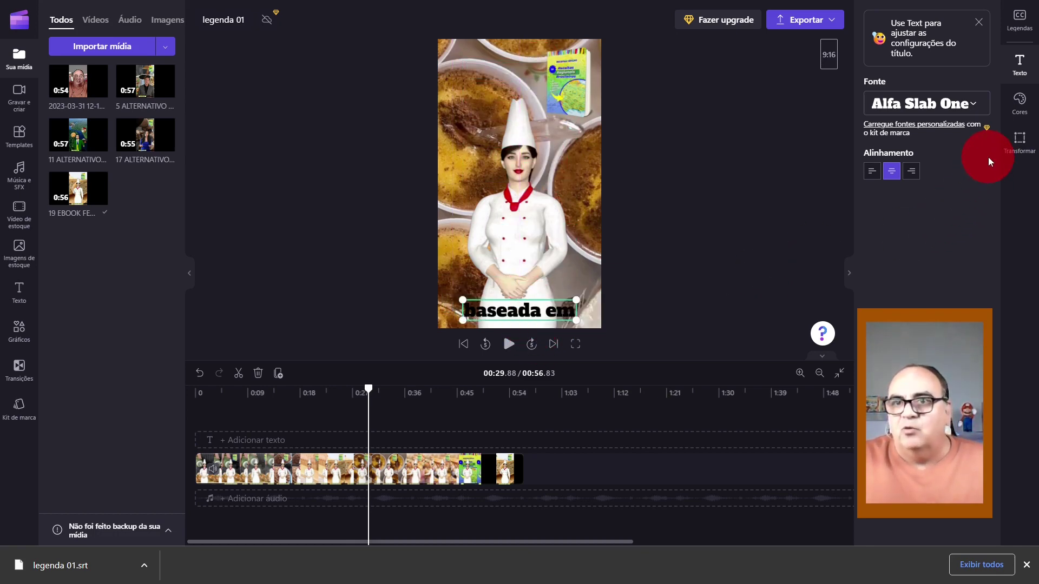
{"action": "left_click", "coordinate": [1019, 68]}
{"action": "left_click", "coordinate": [1017, 66]}
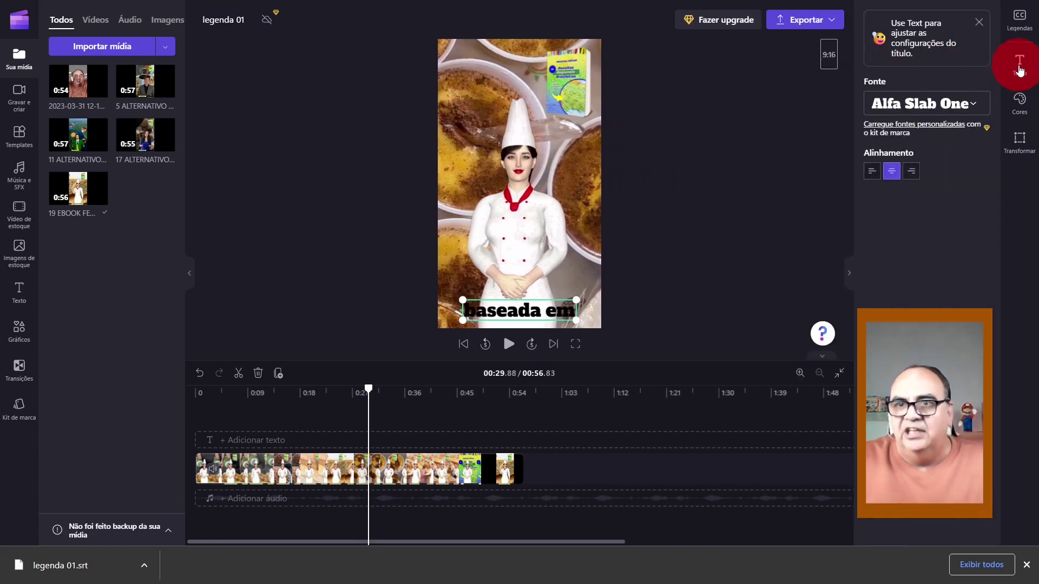
{"action": "left_click", "coordinate": [980, 109]}
{"action": "left_click", "coordinate": [899, 301]}
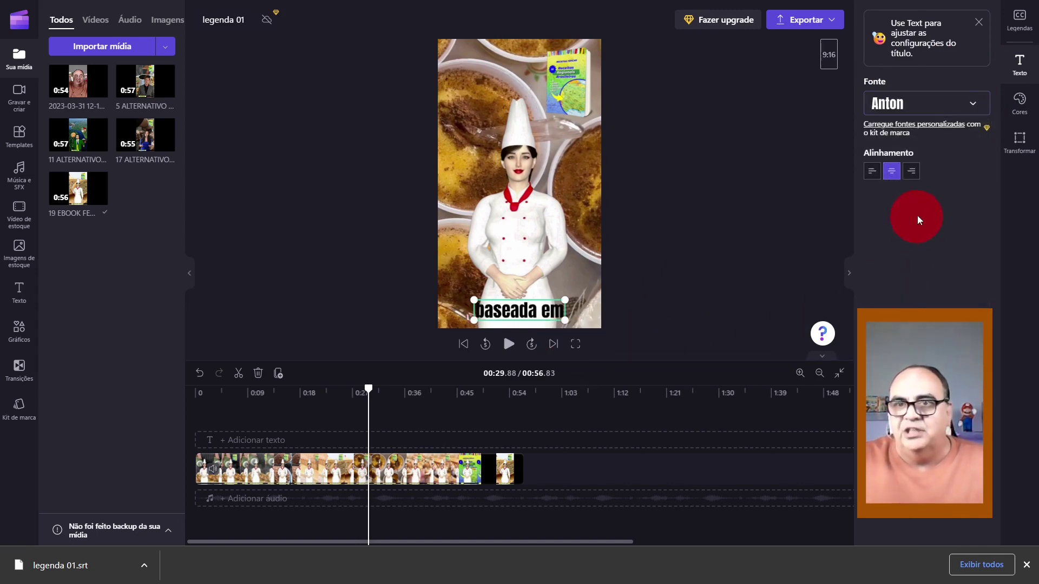
Set the primary colour of the caption text to white (#FFFFFF).
{"action": "left_click", "coordinate": [1026, 105]}
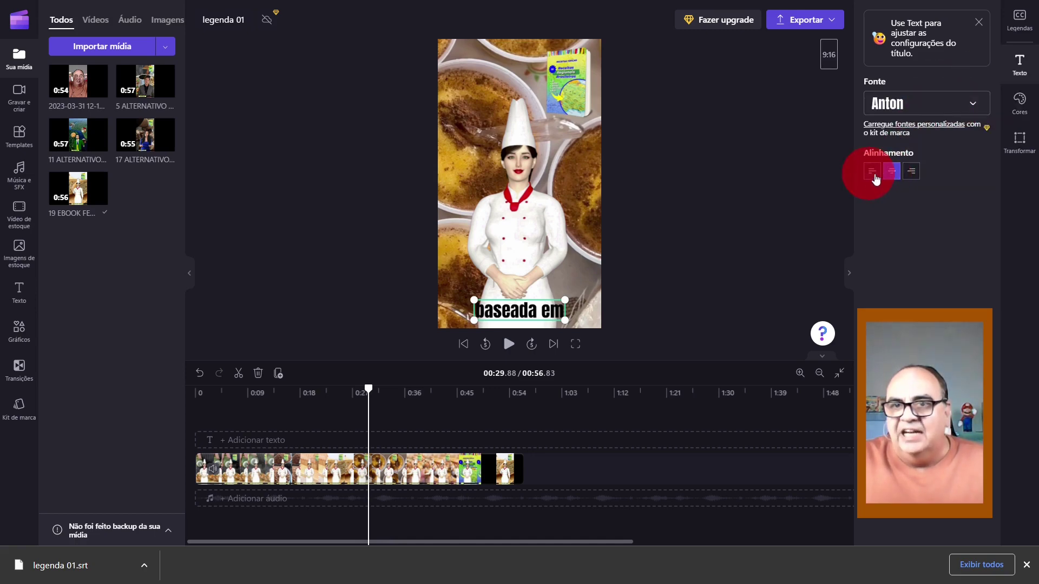
{"action": "left_click", "coordinate": [1020, 103]}
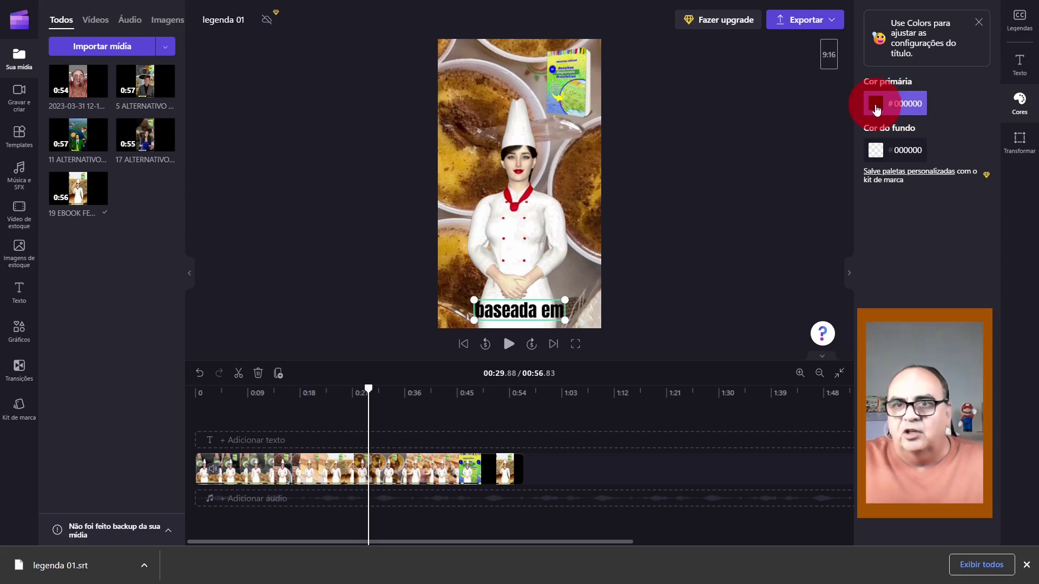
{"action": "left_click", "coordinate": [905, 109]}
{"action": "left_click", "coordinate": [927, 267]}
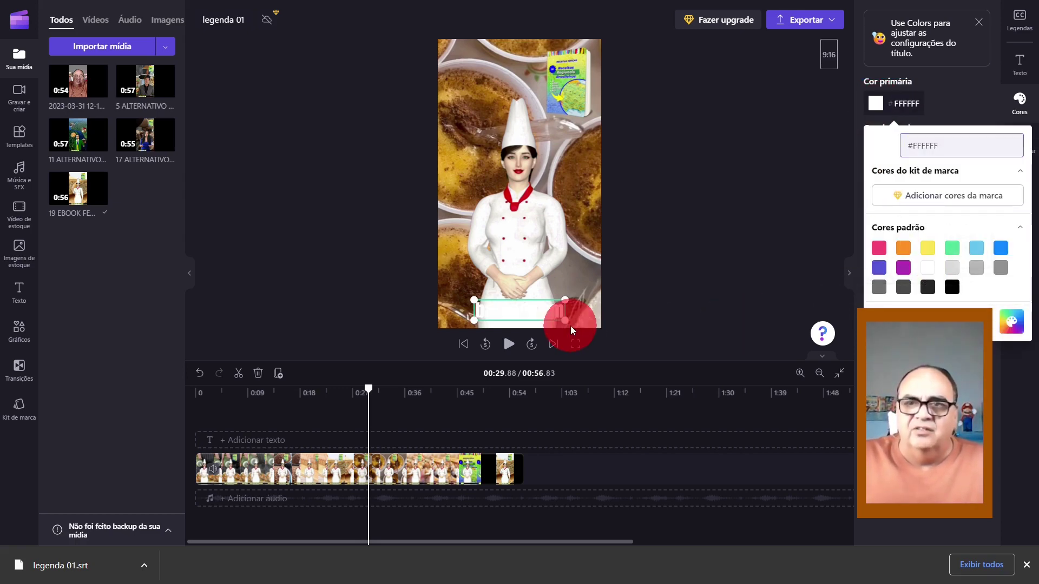
Give the caption text a solid black (#000000) background and adjust its size.
{"action": "left_click", "coordinate": [876, 157]}
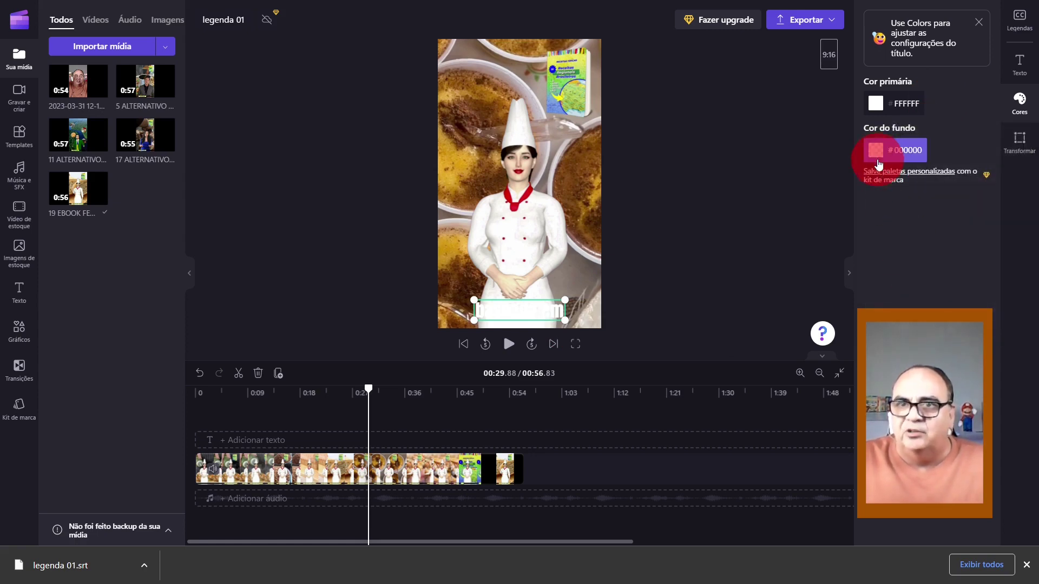
{"action": "left_click", "coordinate": [875, 150]}
{"action": "left_click", "coordinate": [951, 333]}
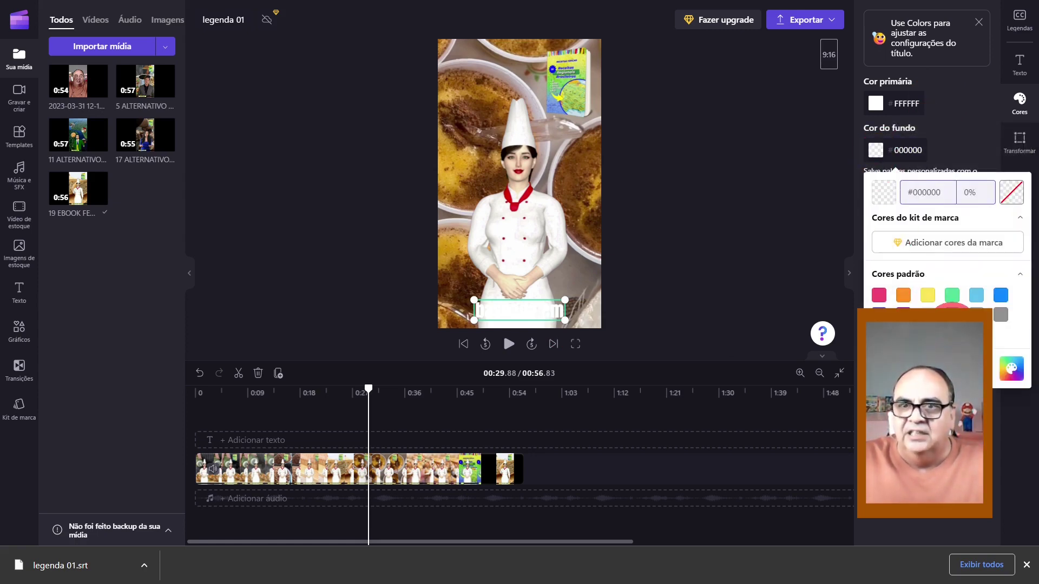
{"action": "left_click", "coordinate": [681, 388]}
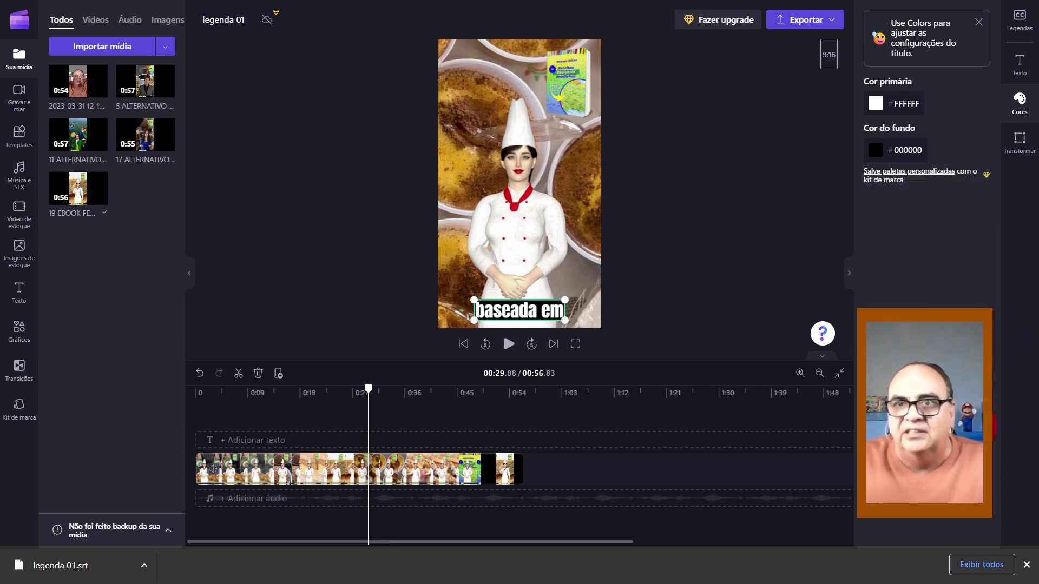
{"action": "left_click", "coordinate": [1016, 144]}
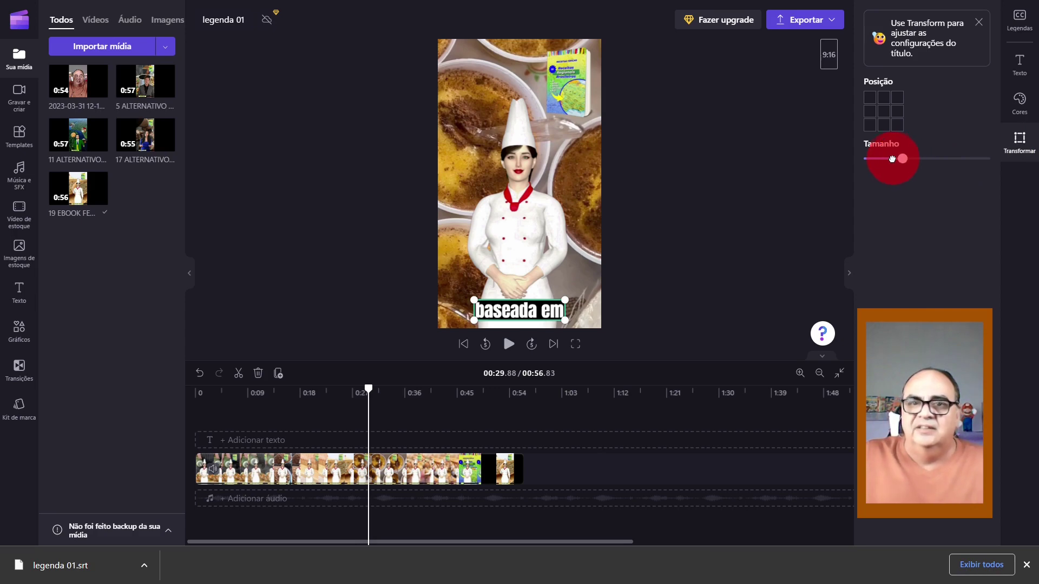
{"action": "mouse_move", "coordinate": [878, 159]}
{"action": "left_mouse_down"}
{"action": "mouse_move", "coordinate": [920, 158]}
{"action": "mouse_move", "coordinate": [874, 160]}
{"action": "mouse_move", "coordinate": [883, 161]}
{"action": "left_mouse_up"}
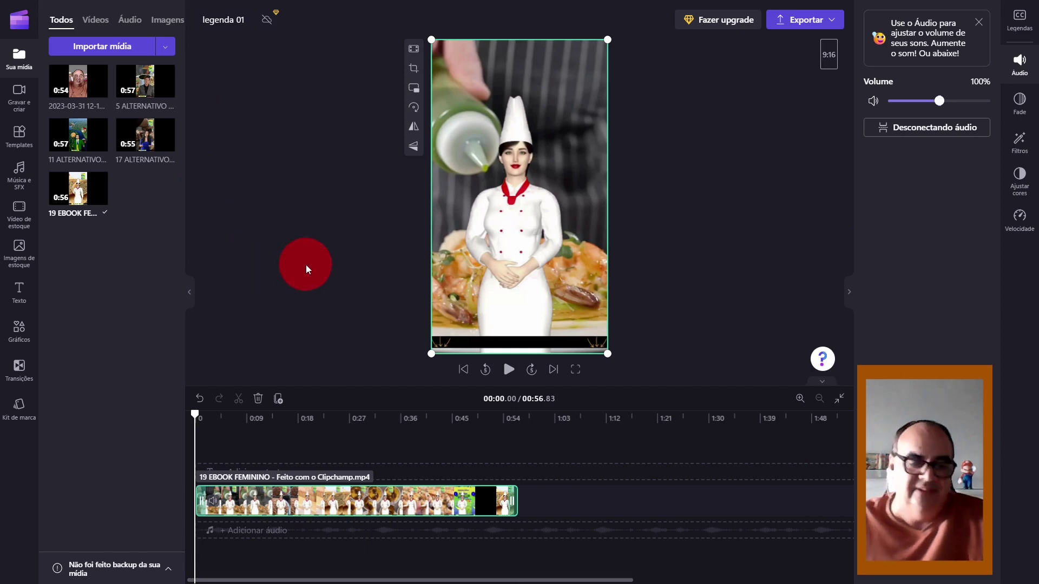
Replace the timeline clip with the "5 ALTERNATIVO EBOOK MASCULINO" video, play its opening briefly and enlarge it slightly beyond the frame.
{"action": "key", "text": "Delete"}
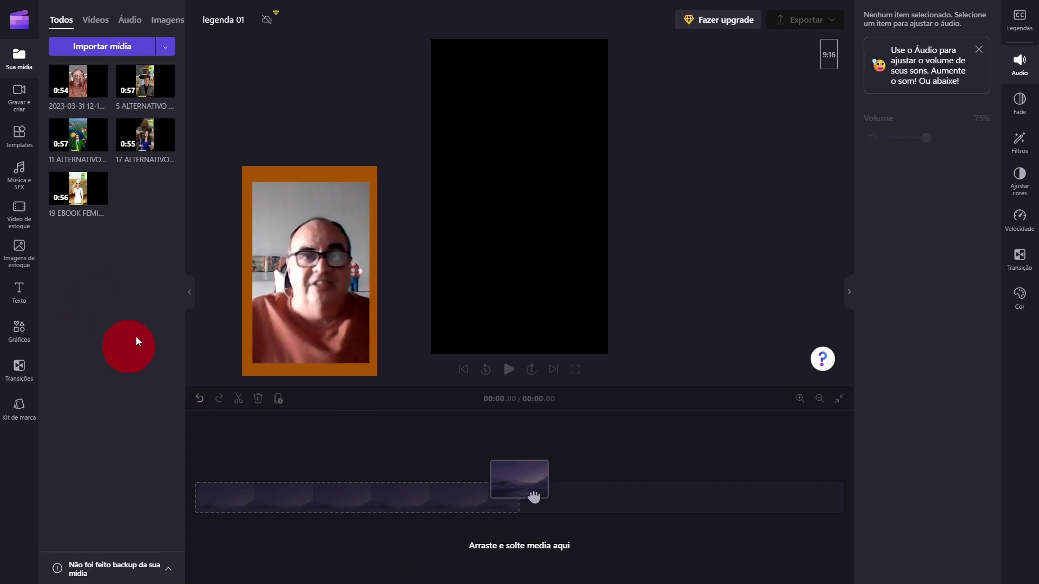
{"action": "mouse_move", "coordinate": [163, 151]}
{"action": "left_mouse_down"}
{"action": "mouse_move", "coordinate": [202, 248]}
{"action": "mouse_move", "coordinate": [211, 466]}
{"action": "left_mouse_up"}
{"action": "left_click", "coordinate": [512, 370]}
{"action": "left_click", "coordinate": [431, 354]}
{"action": "left_click_drag", "start_coordinate": [431, 354], "coordinate": [413, 384]}
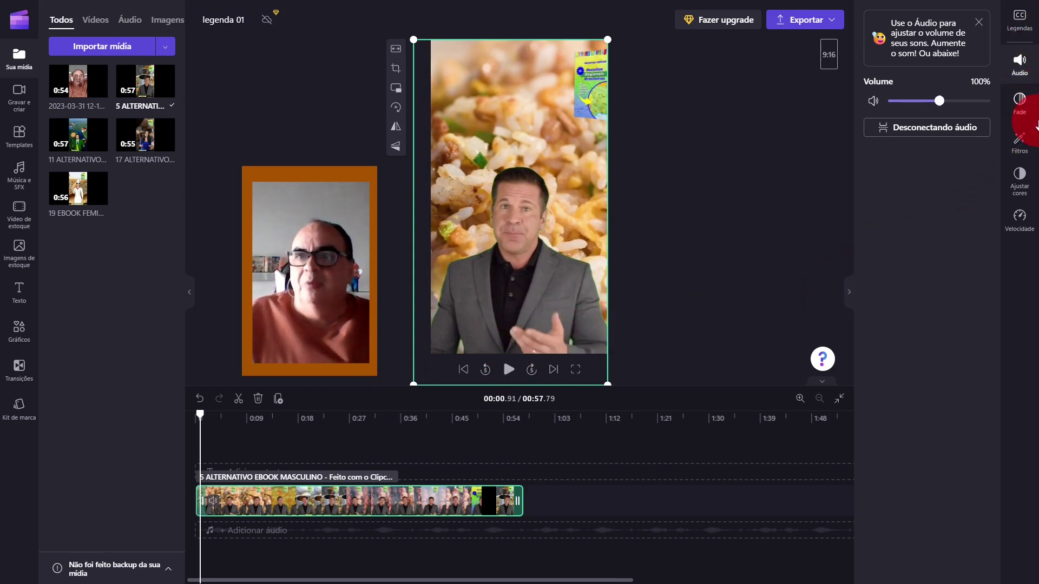
Turn on automatic captions for the new clip in Italian (Italy) and play it to about 0:06 to check them.
{"action": "left_click", "coordinate": [1018, 24]}
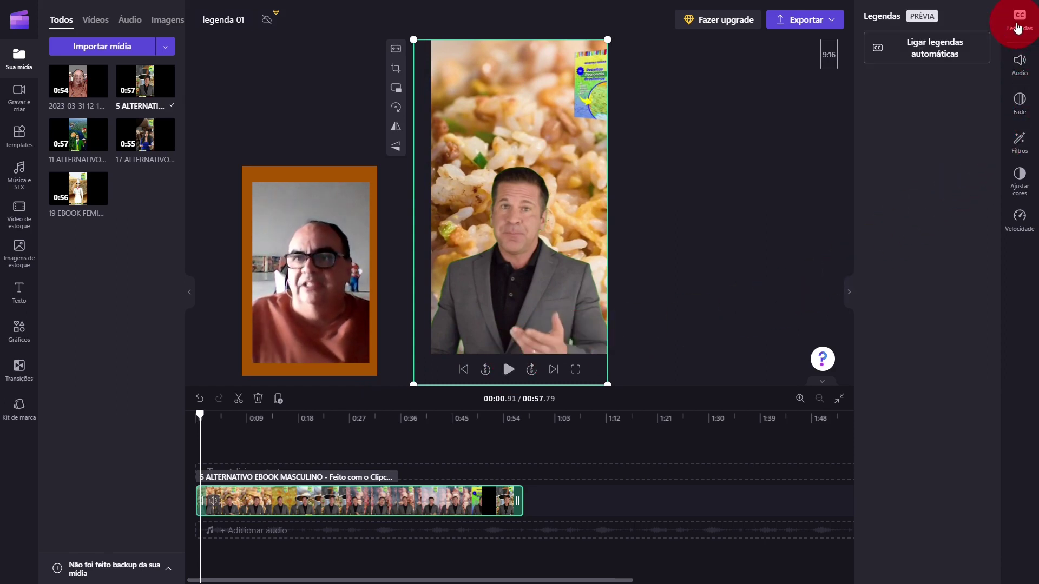
{"action": "left_click", "coordinate": [948, 49]}
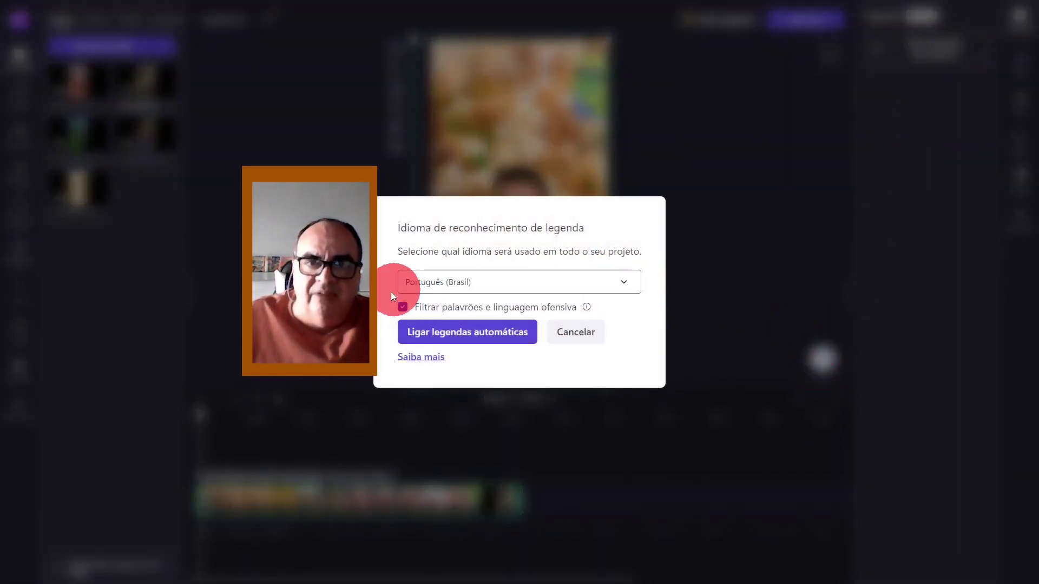
{"action": "left_click", "coordinate": [590, 282]}
{"action": "left_click", "coordinate": [433, 442]}
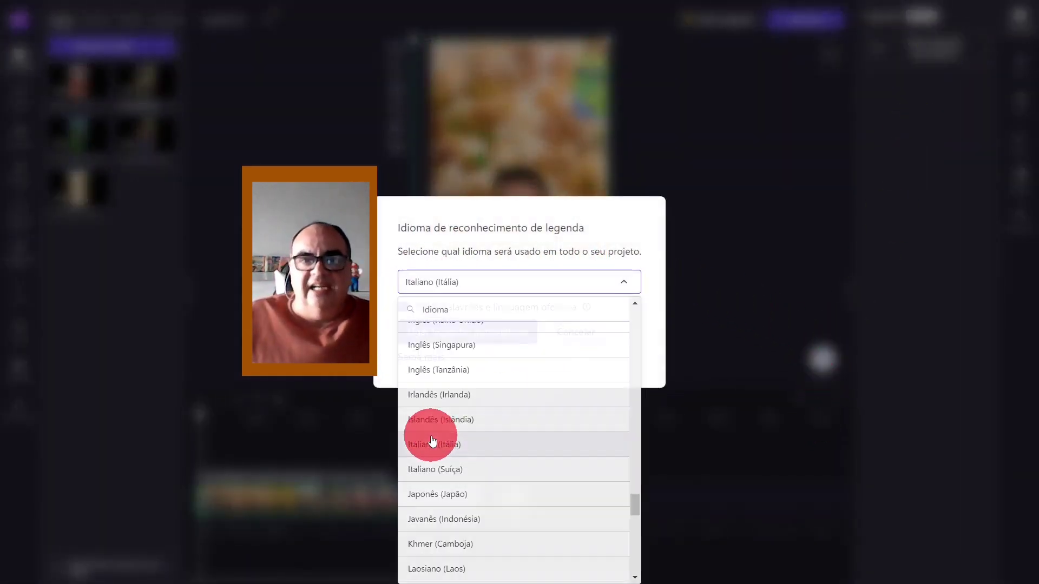
{"action": "left_click", "coordinate": [465, 337]}
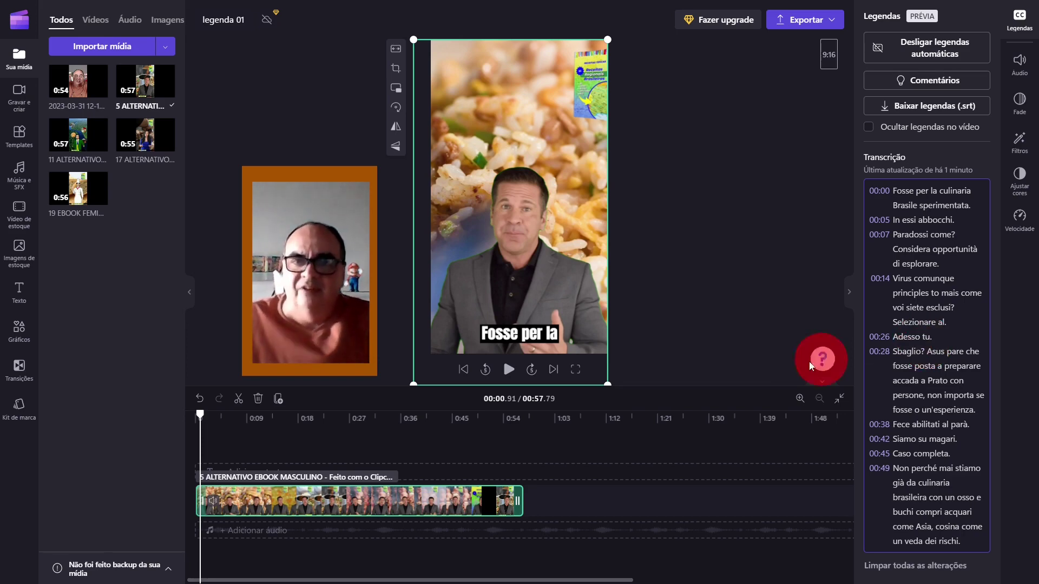
{"action": "left_click", "coordinate": [509, 370]}
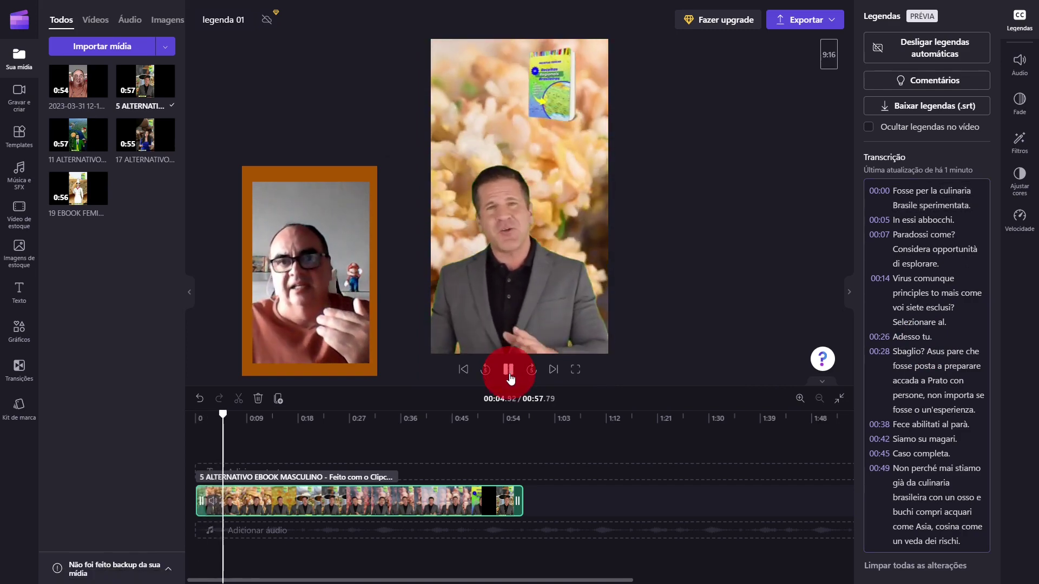
{"action": "left_click", "coordinate": [510, 372]}
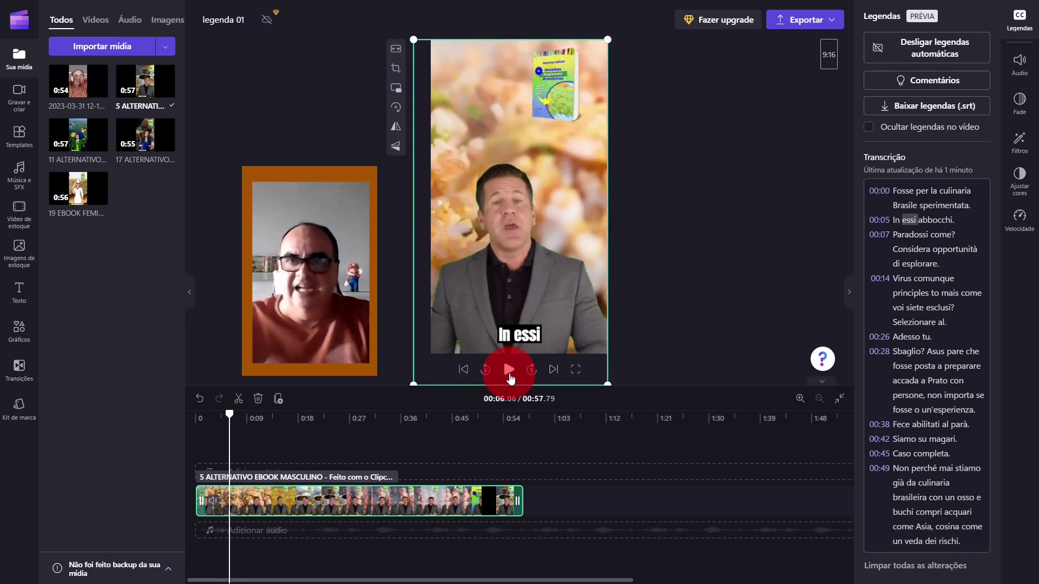
In the chef video project, make the caption text slightly smaller and export the video at 1080p quality.
{"action": "left_click", "coordinate": [890, 149]}
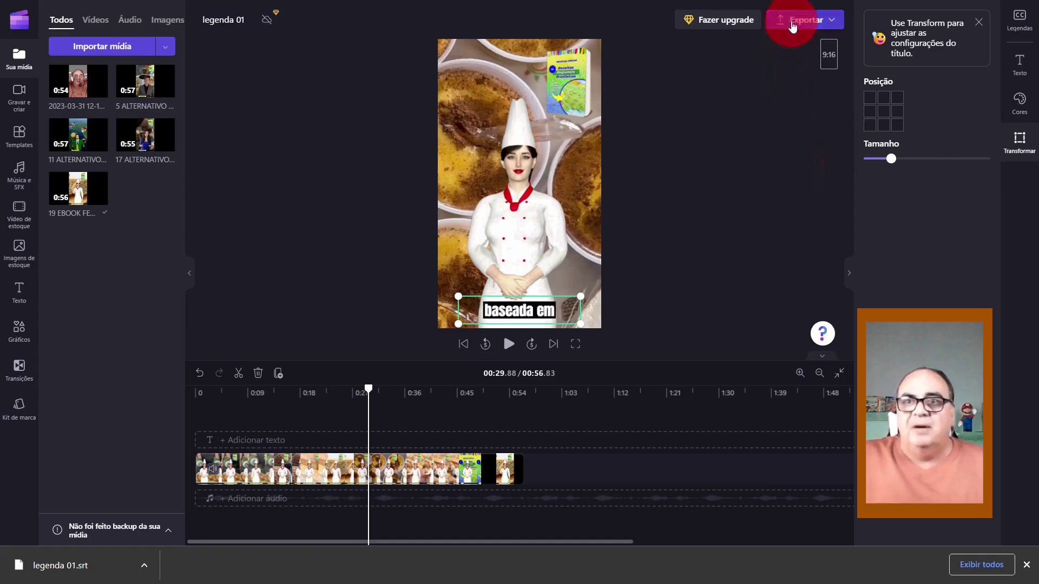
{"action": "left_click", "coordinate": [793, 22]}
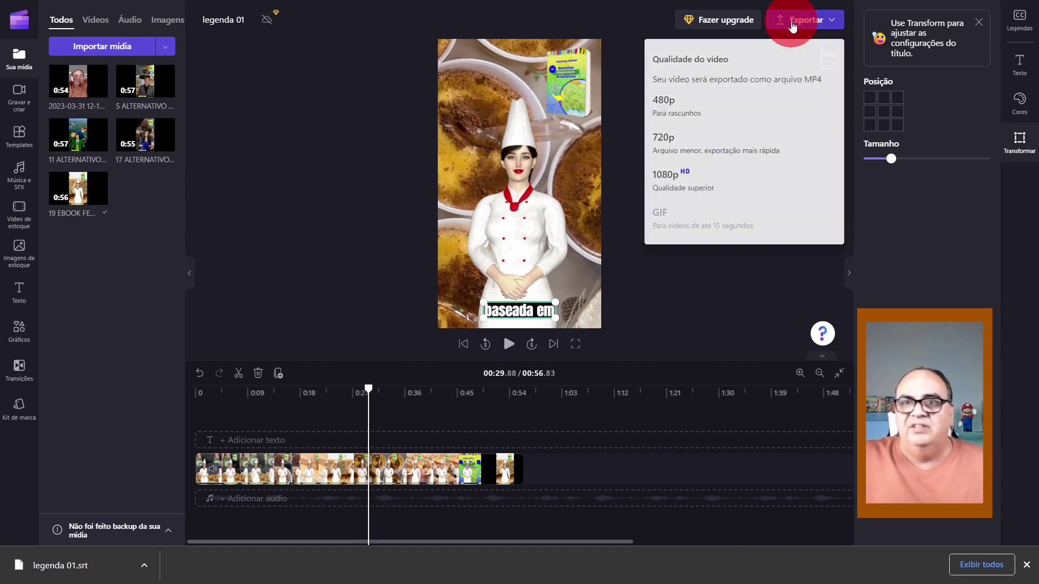
{"action": "left_click", "coordinate": [667, 174]}
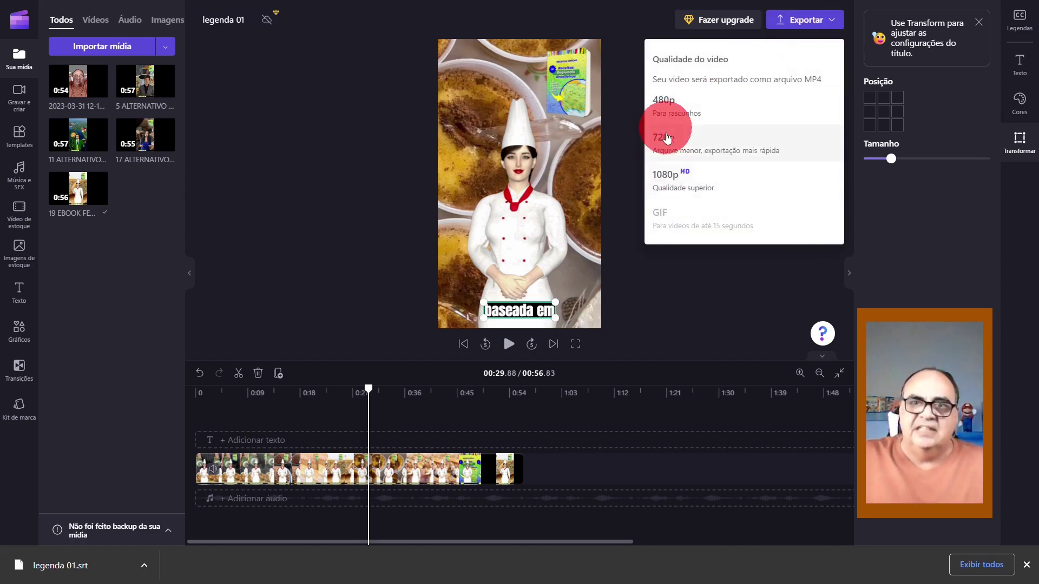